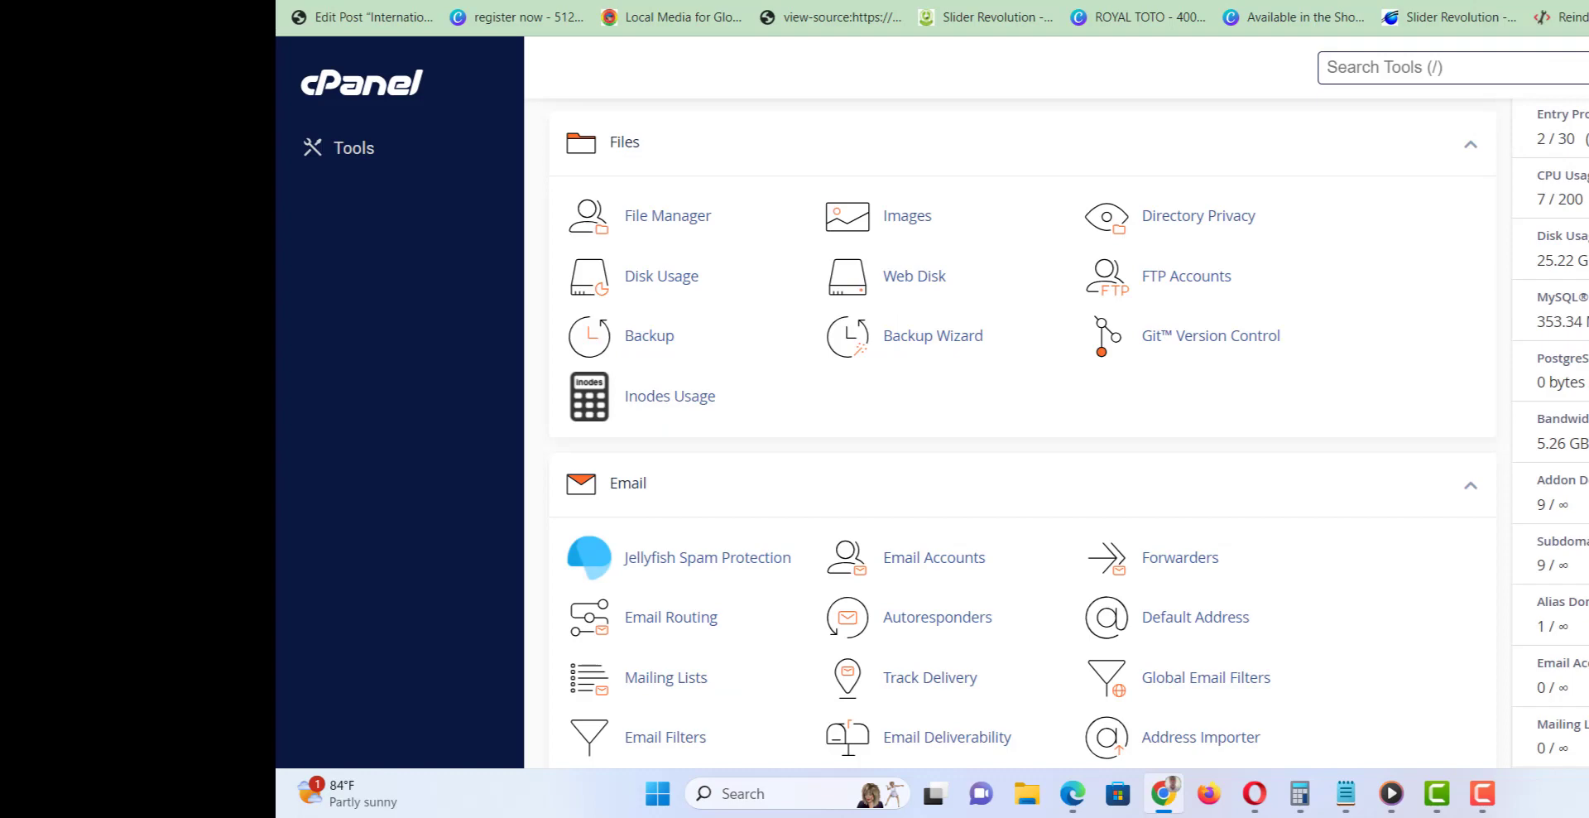
Open the Softaculous Apps Installer from the cPanel page.
scroll(1022, 430, up, 8)
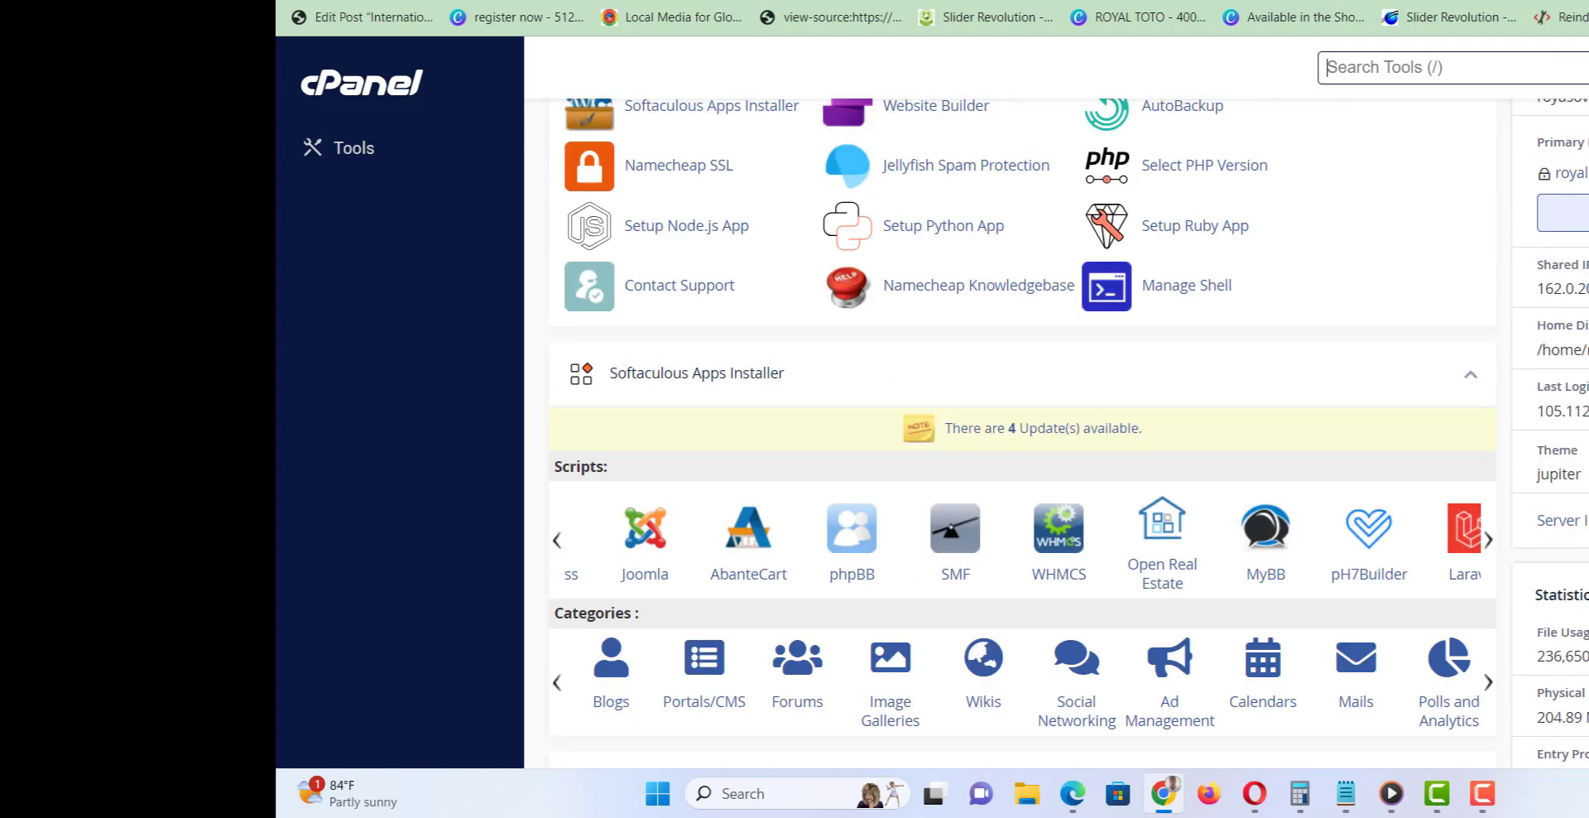
scroll(1022, 431, up, 3)
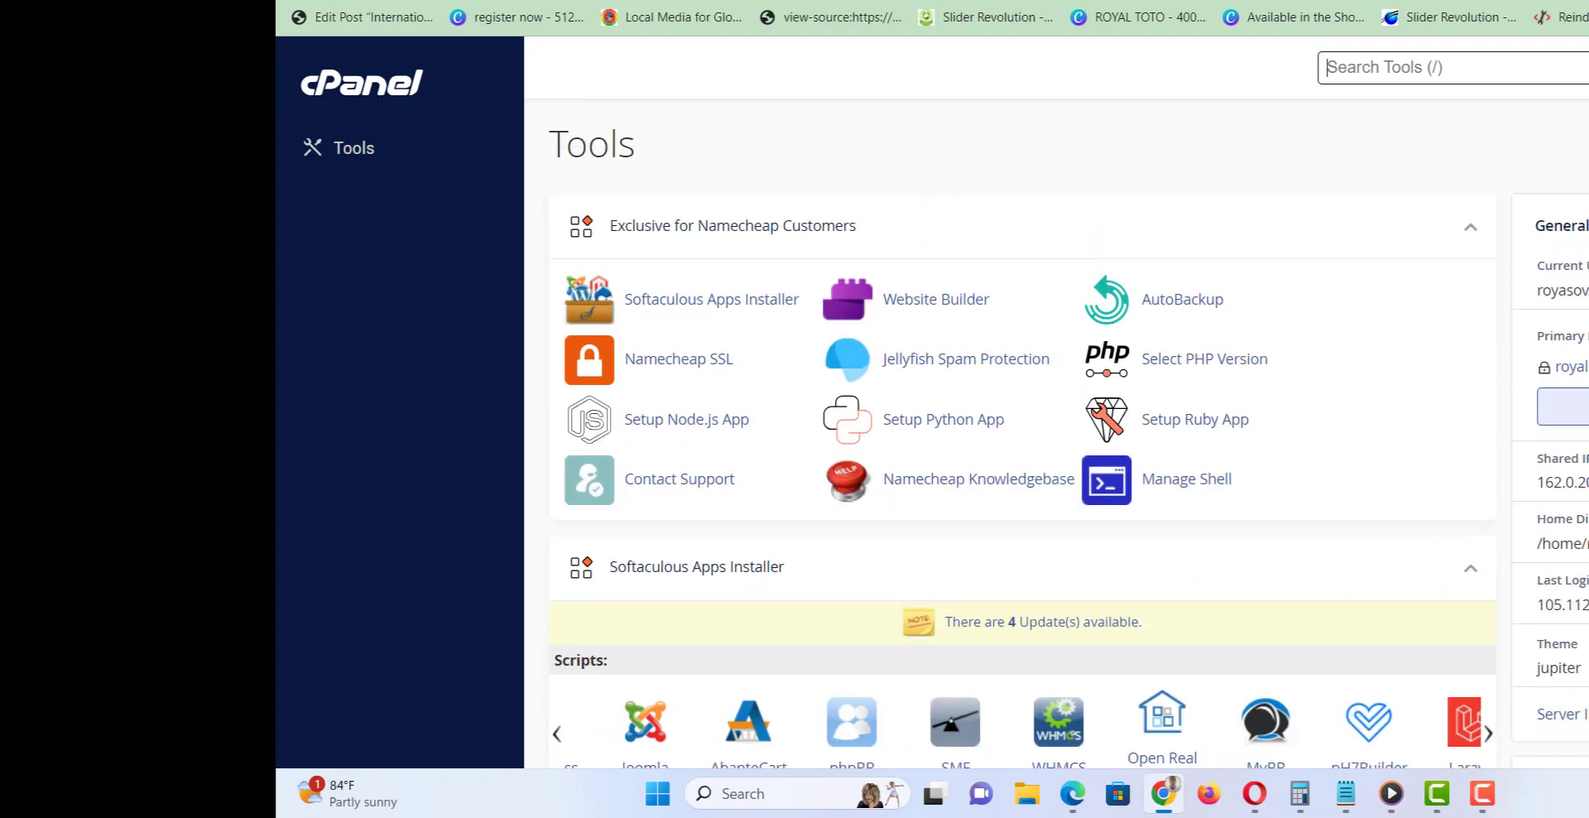
scroll(1022, 430, down, 1)
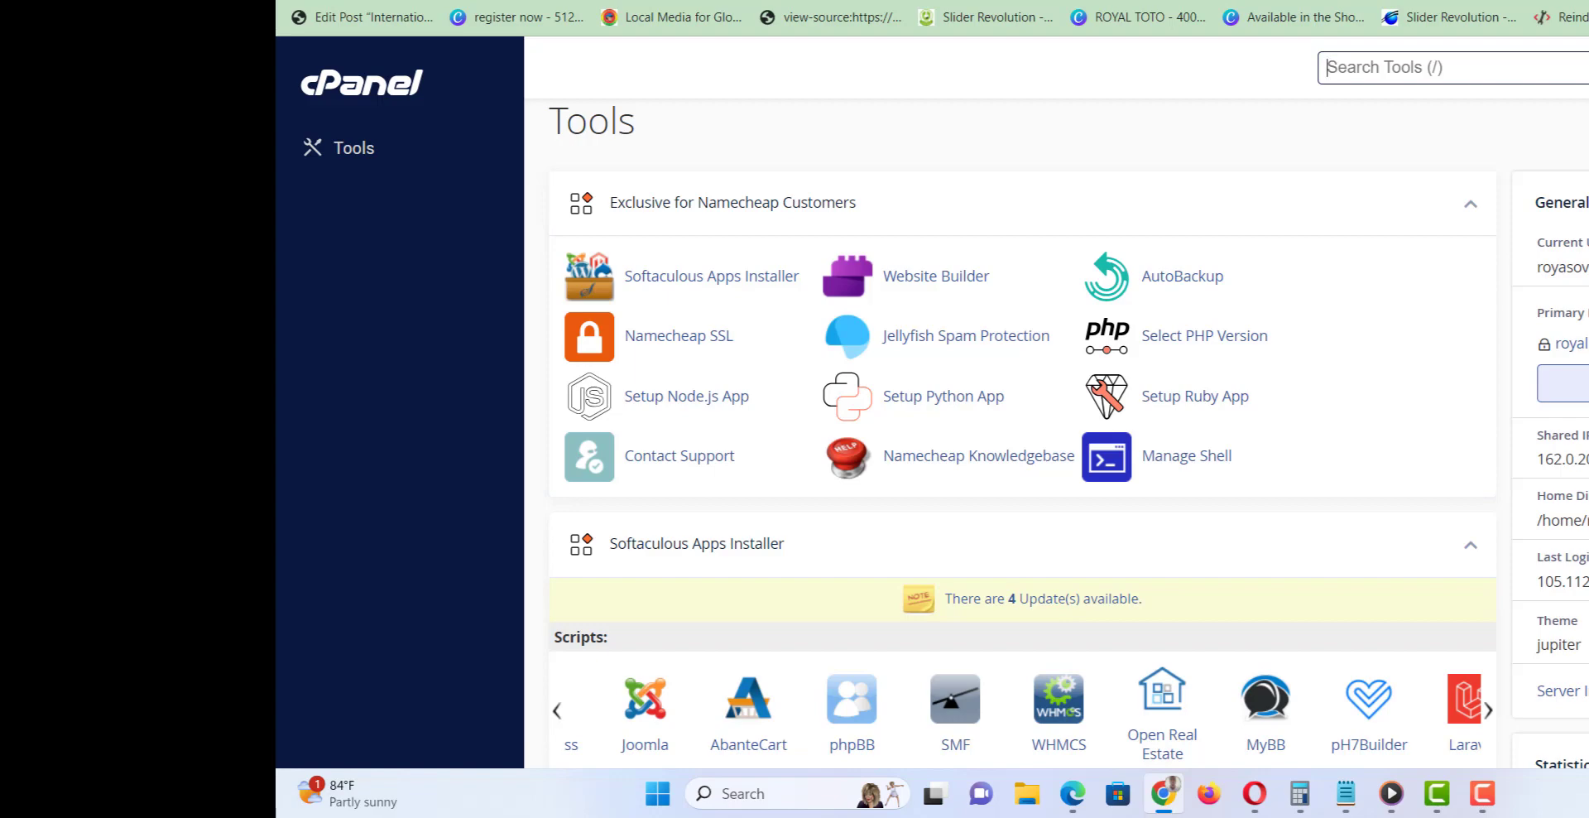
scroll(1022, 430, down, 5)
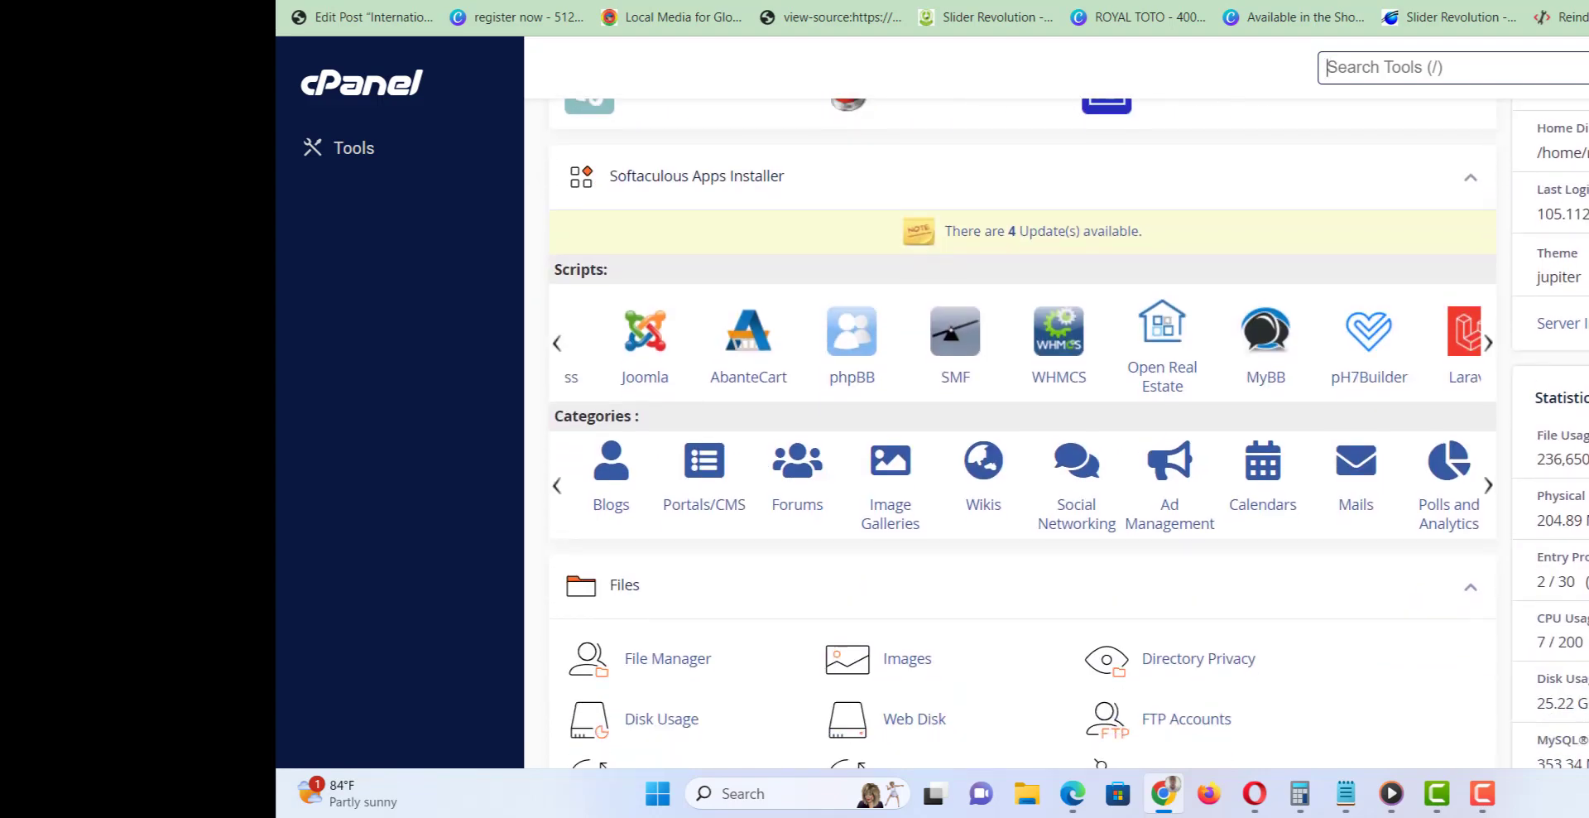
scroll(921, 295, up, 5)
click(753, 296)
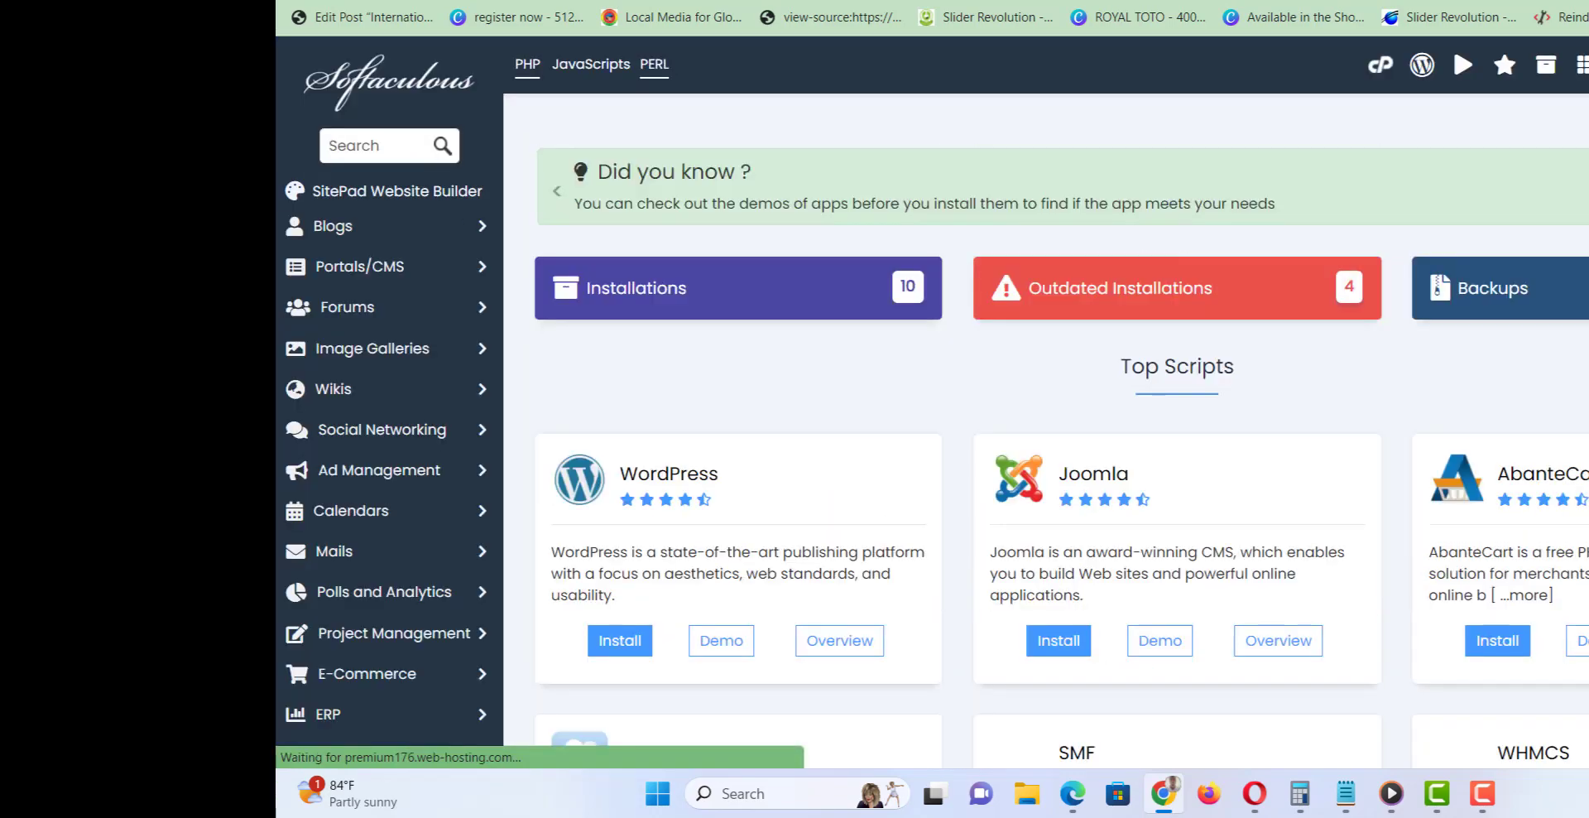
Expand the Blogs category to list WordPress and other blog scripts.
scroll(1046, 431, down, 1)
scroll(1046, 431, up, 1)
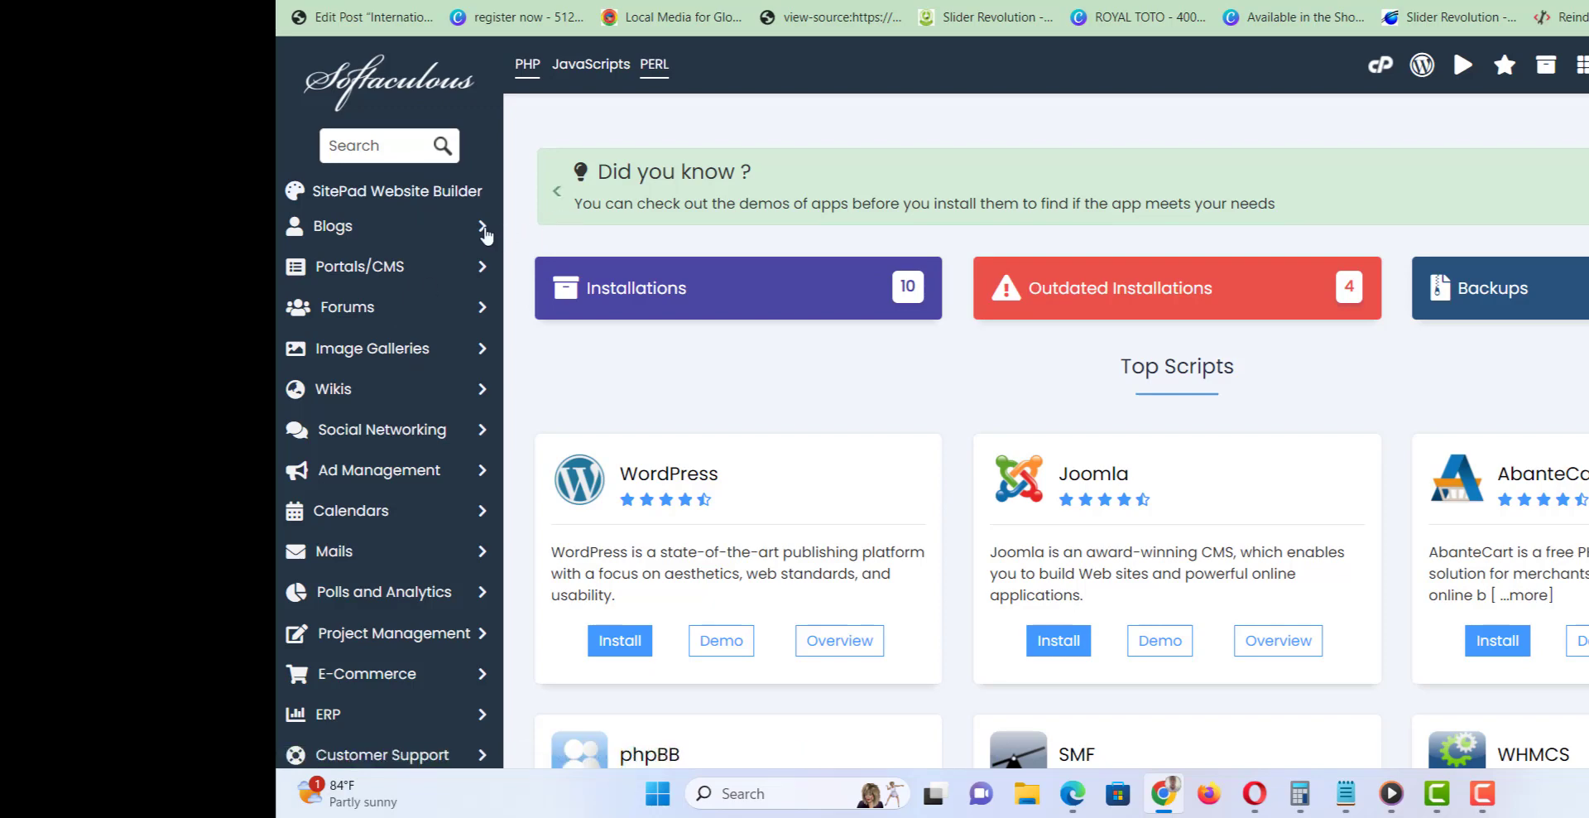
click(482, 228)
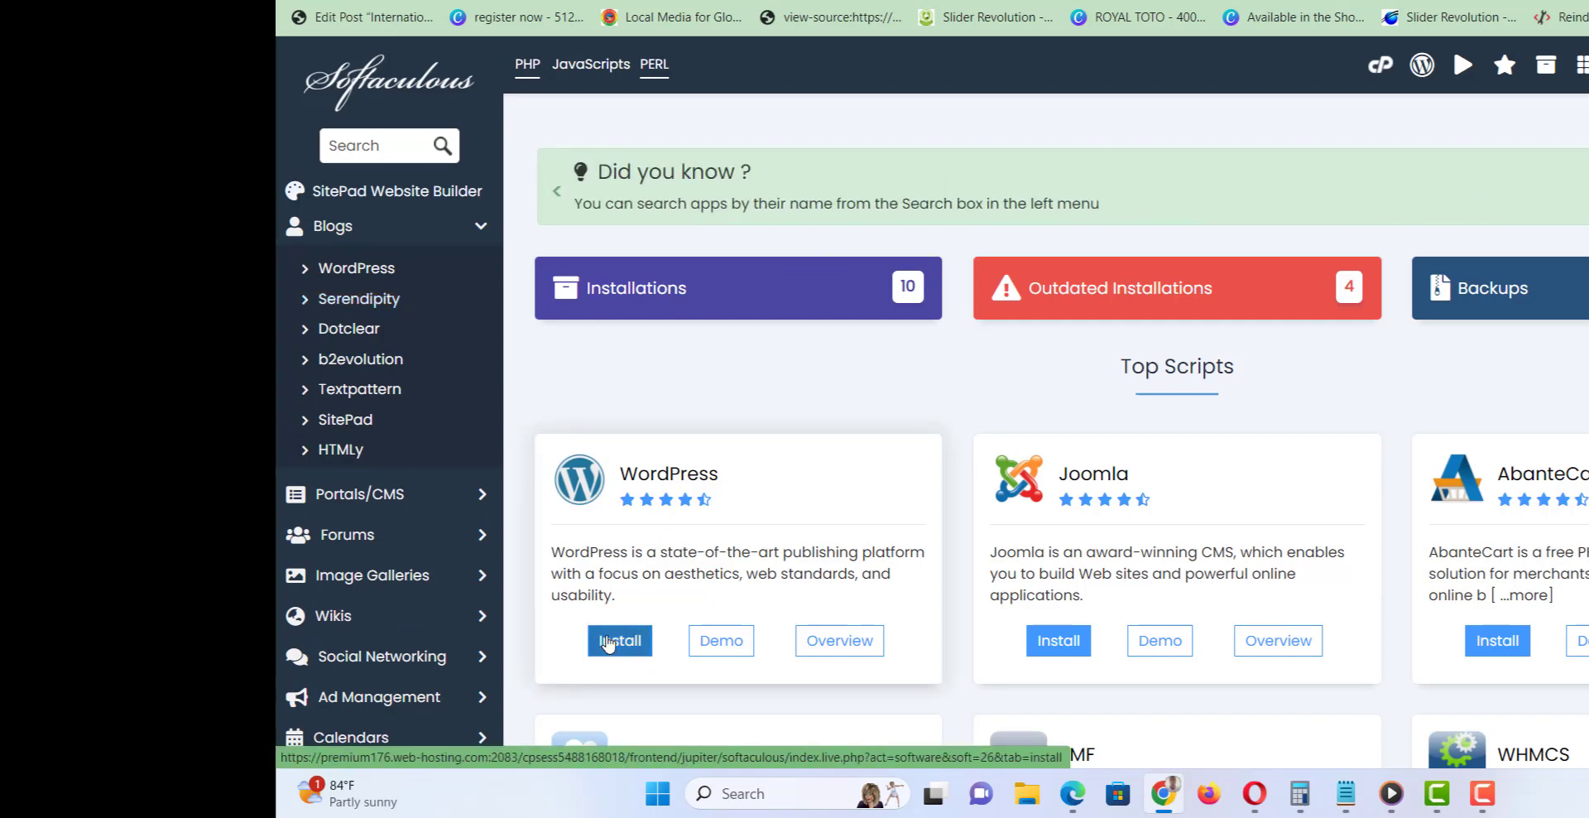
Start a new WordPress installation and review the install form.
click(608, 644)
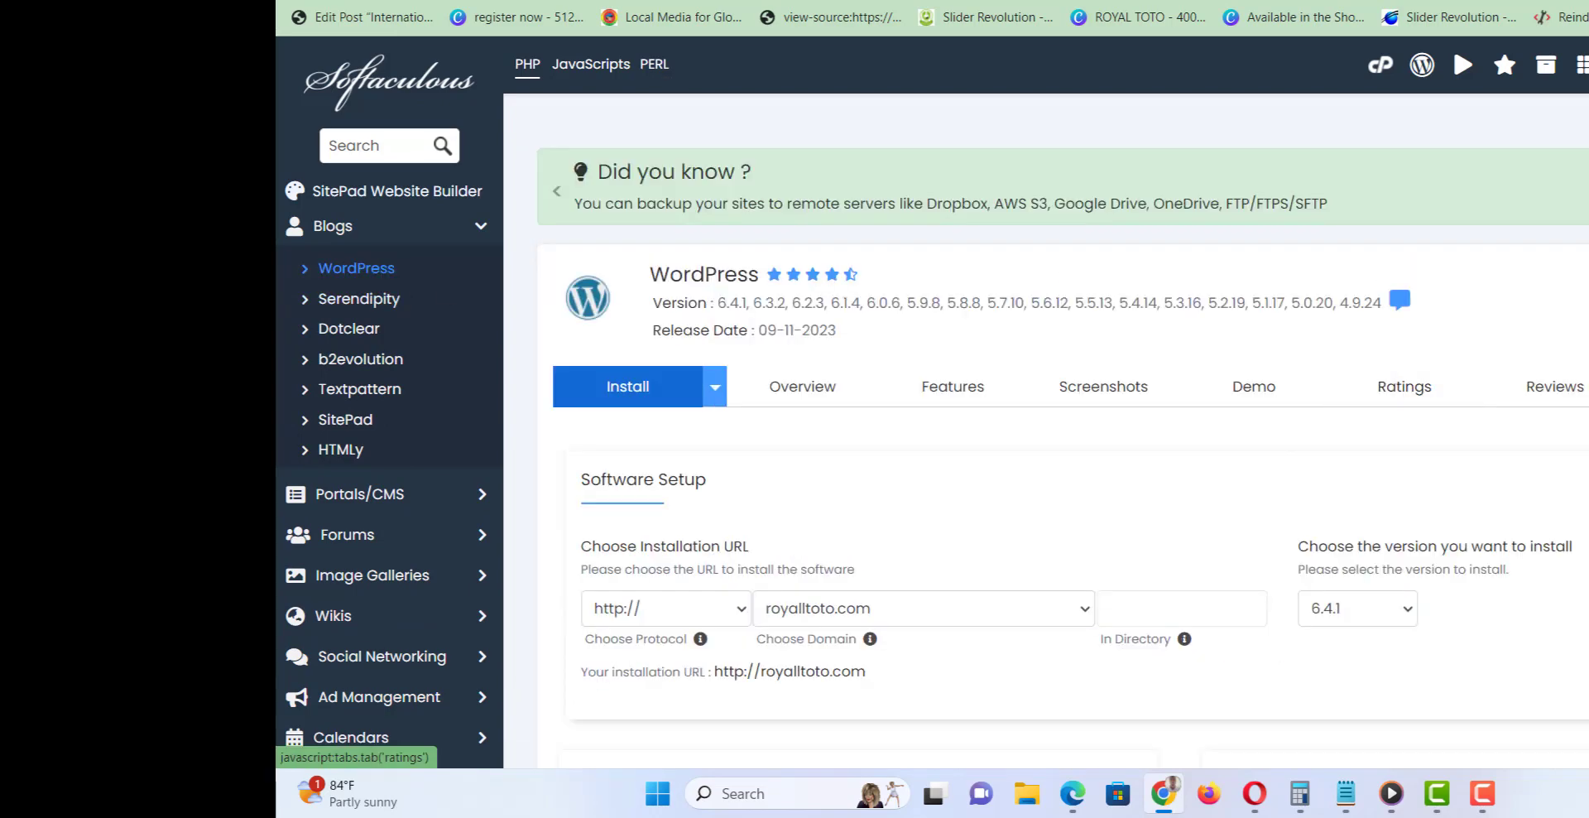
scroll(1399, 331, down, 3)
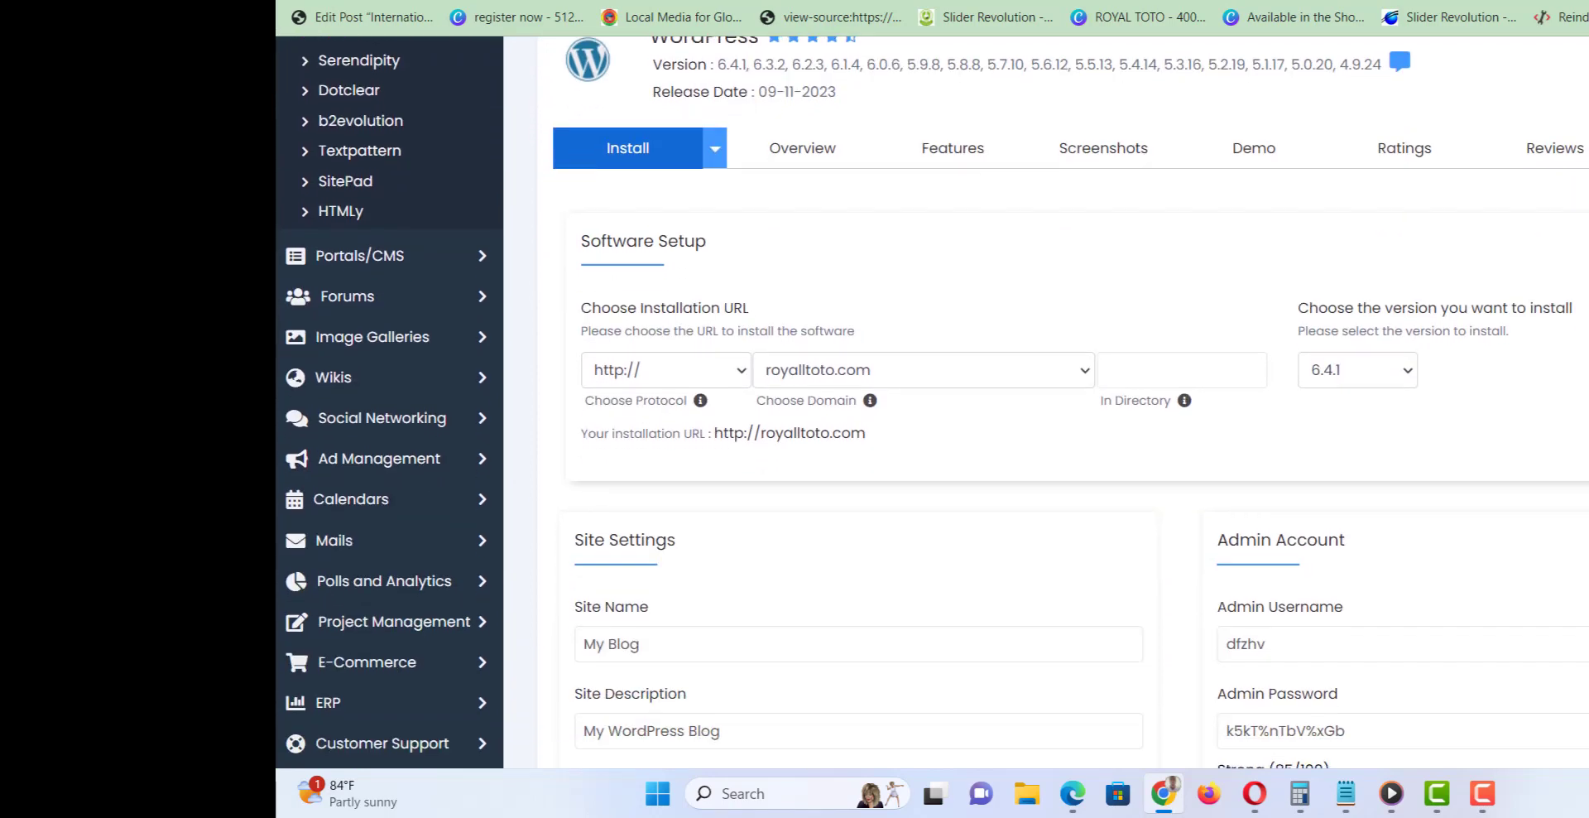
scroll(1067, 406, down, 1)
scroll(1068, 405, up, 1)
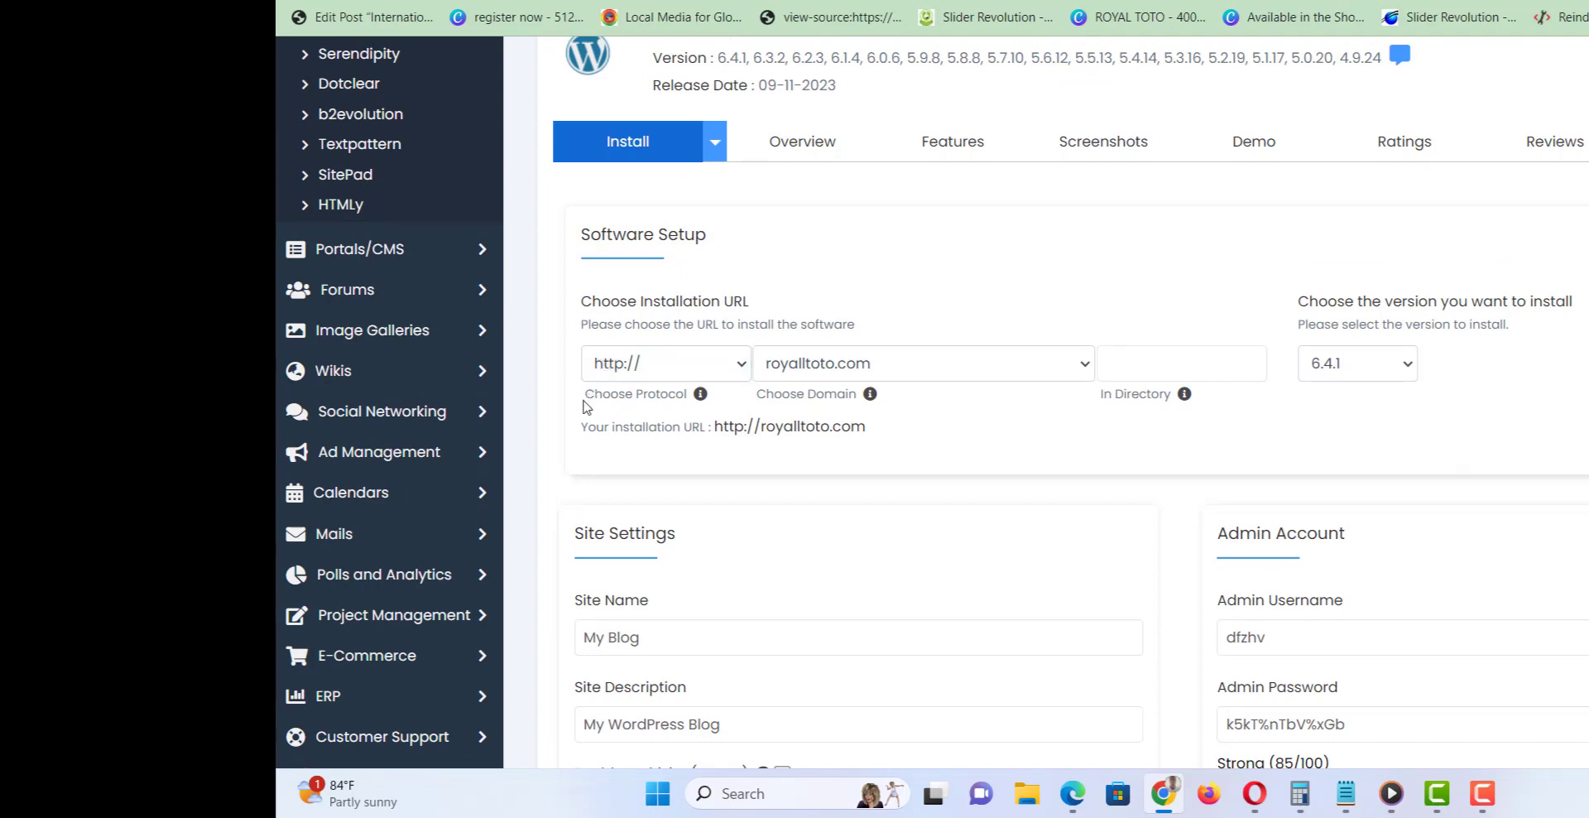
click(651, 369)
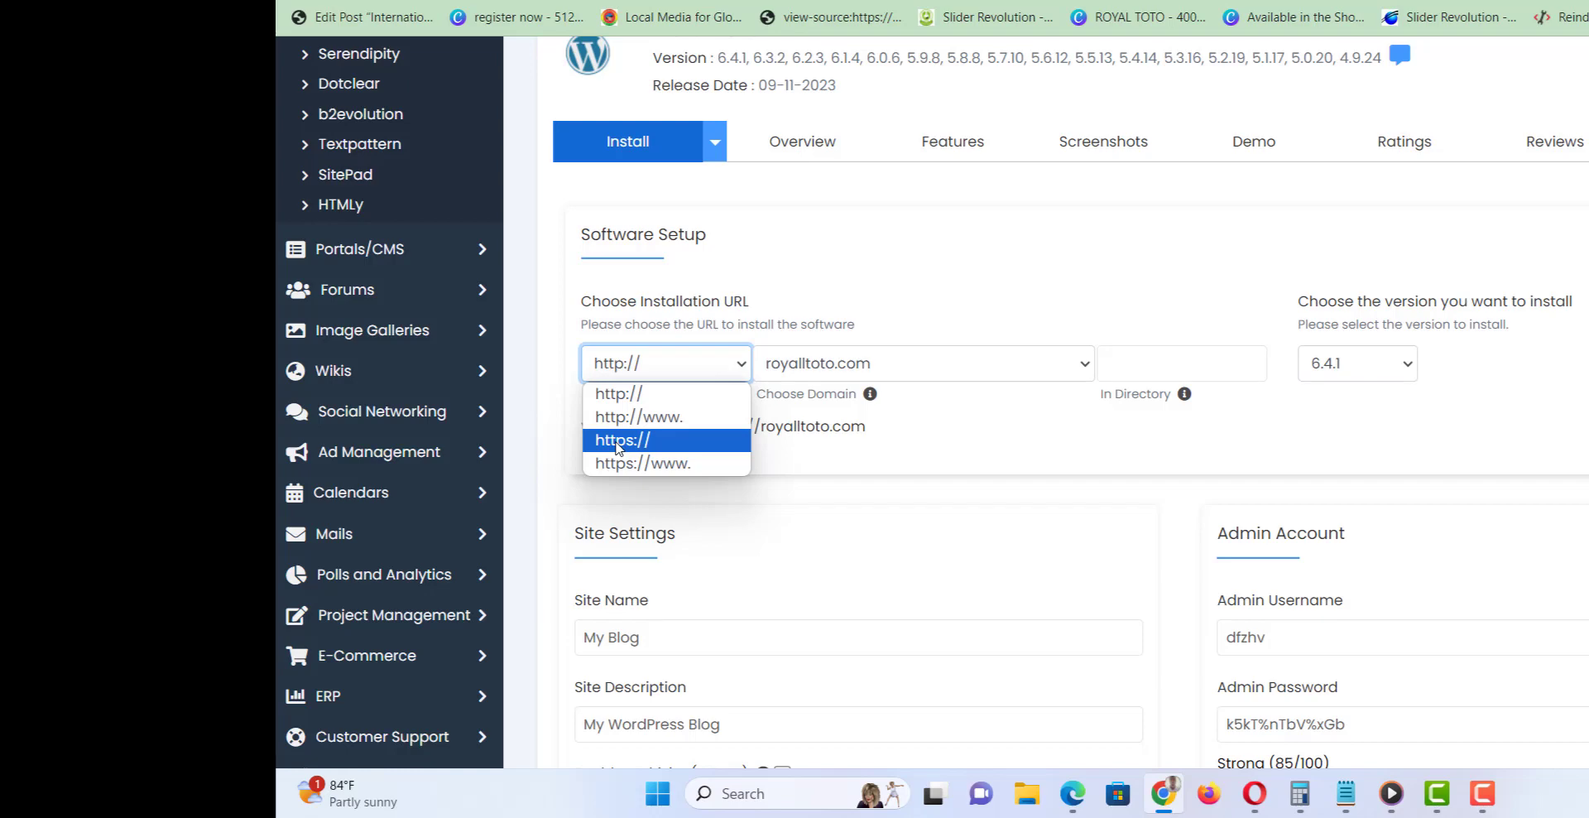
click(616, 443)
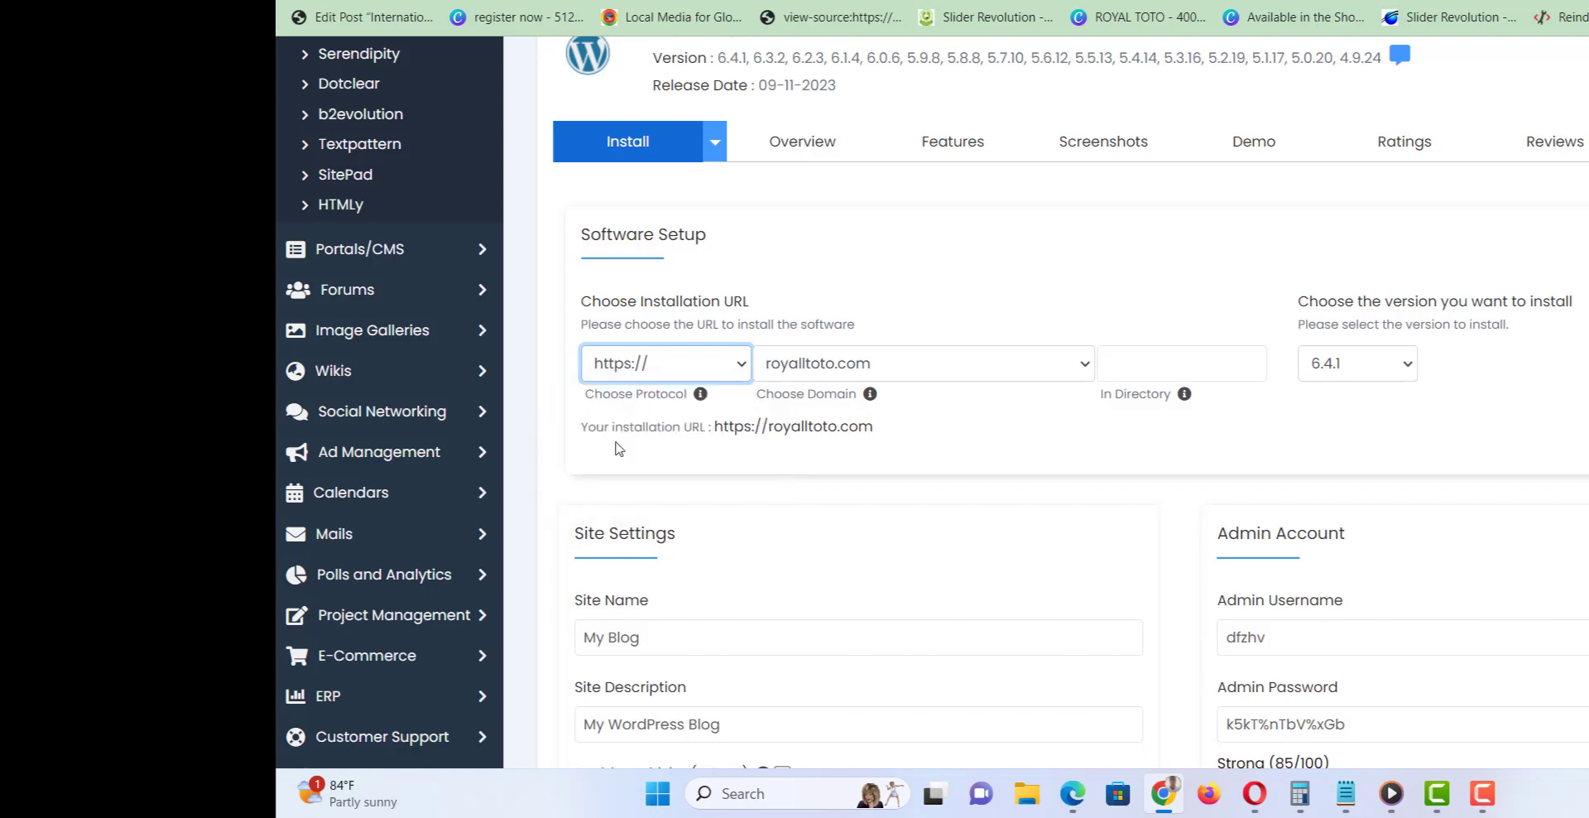
click(811, 358)
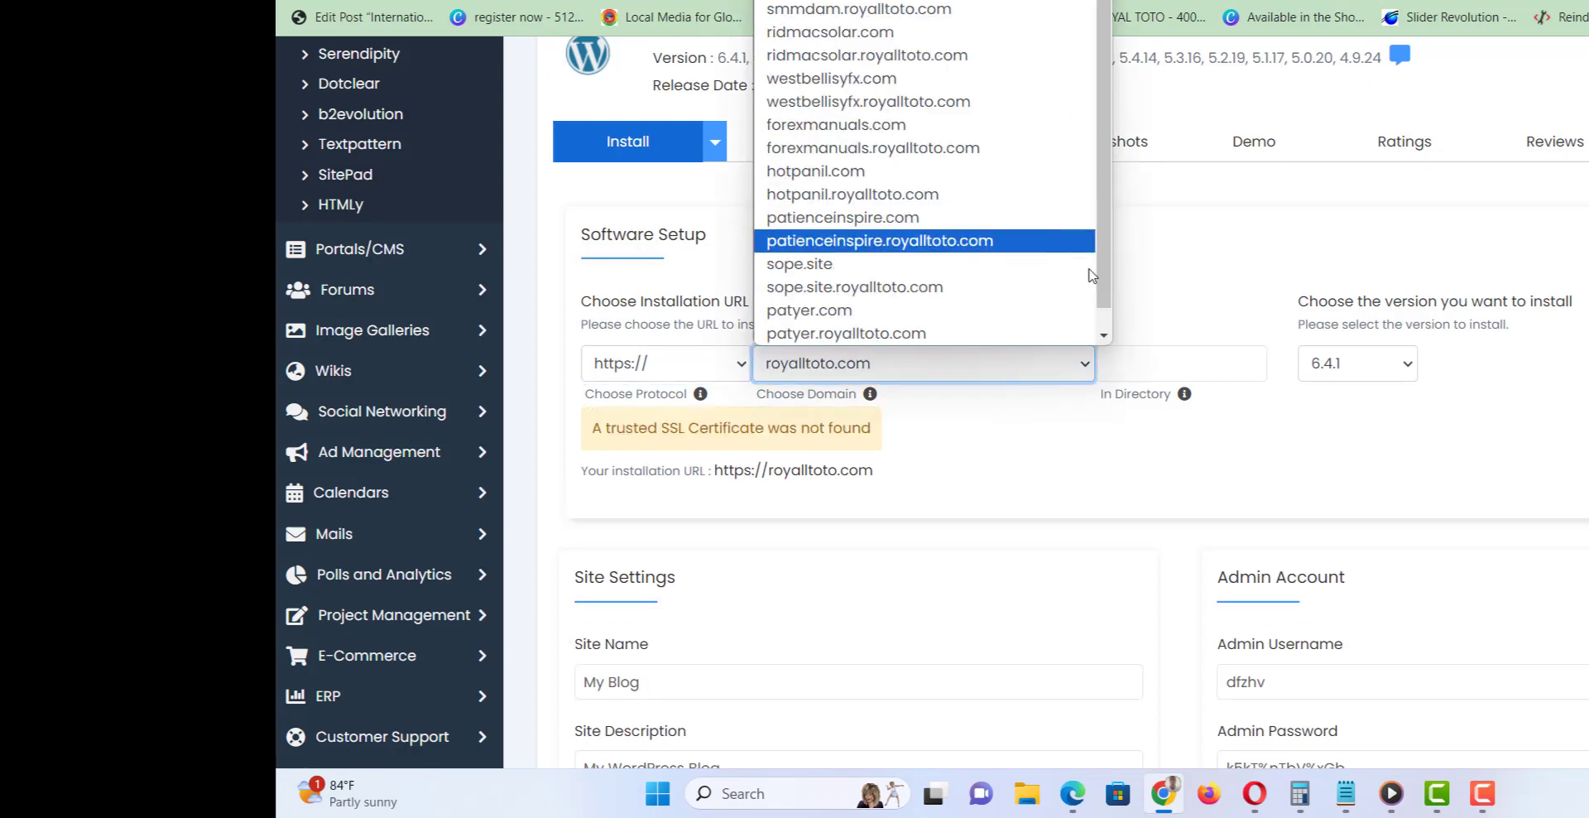
mouse_move(1108, 313)
mouse_down()
mouse_move(1109, 331)
mouse_move(1116, 306)
mouse_up()
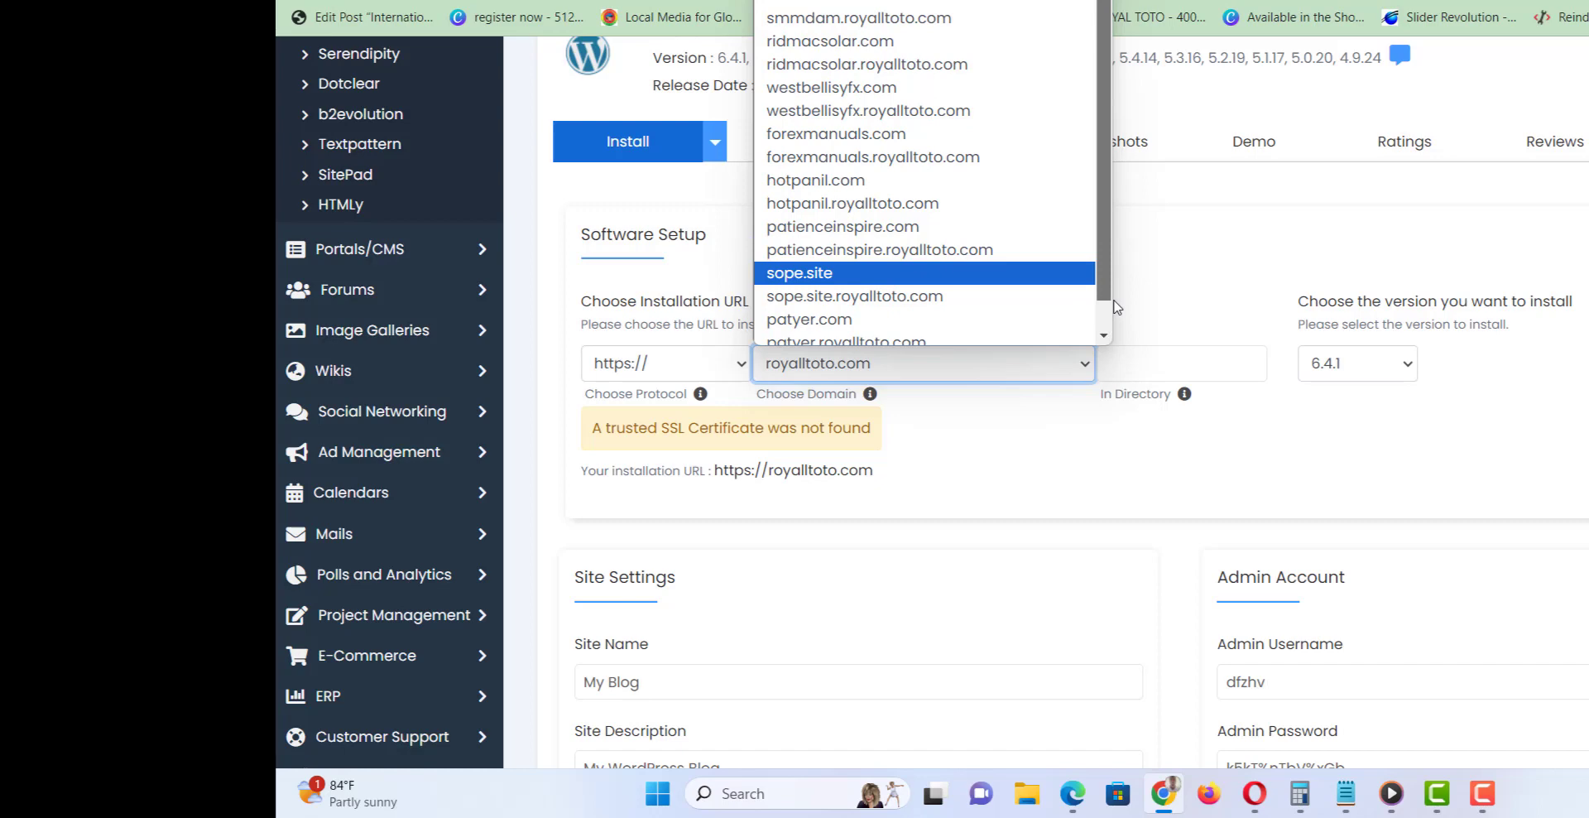
click(1116, 319)
triple_click(1116, 333)
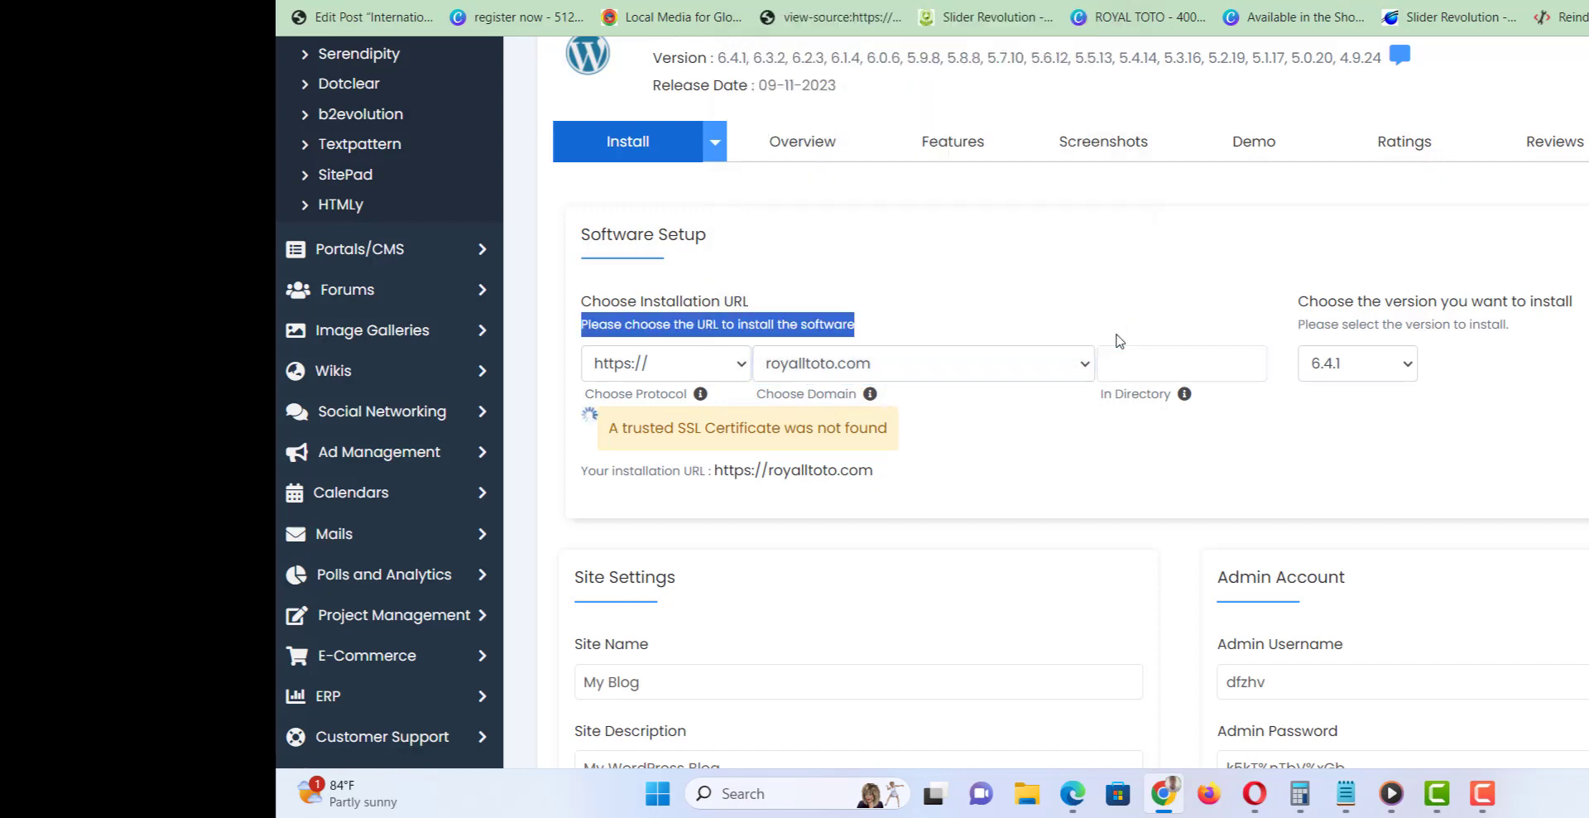
click(998, 379)
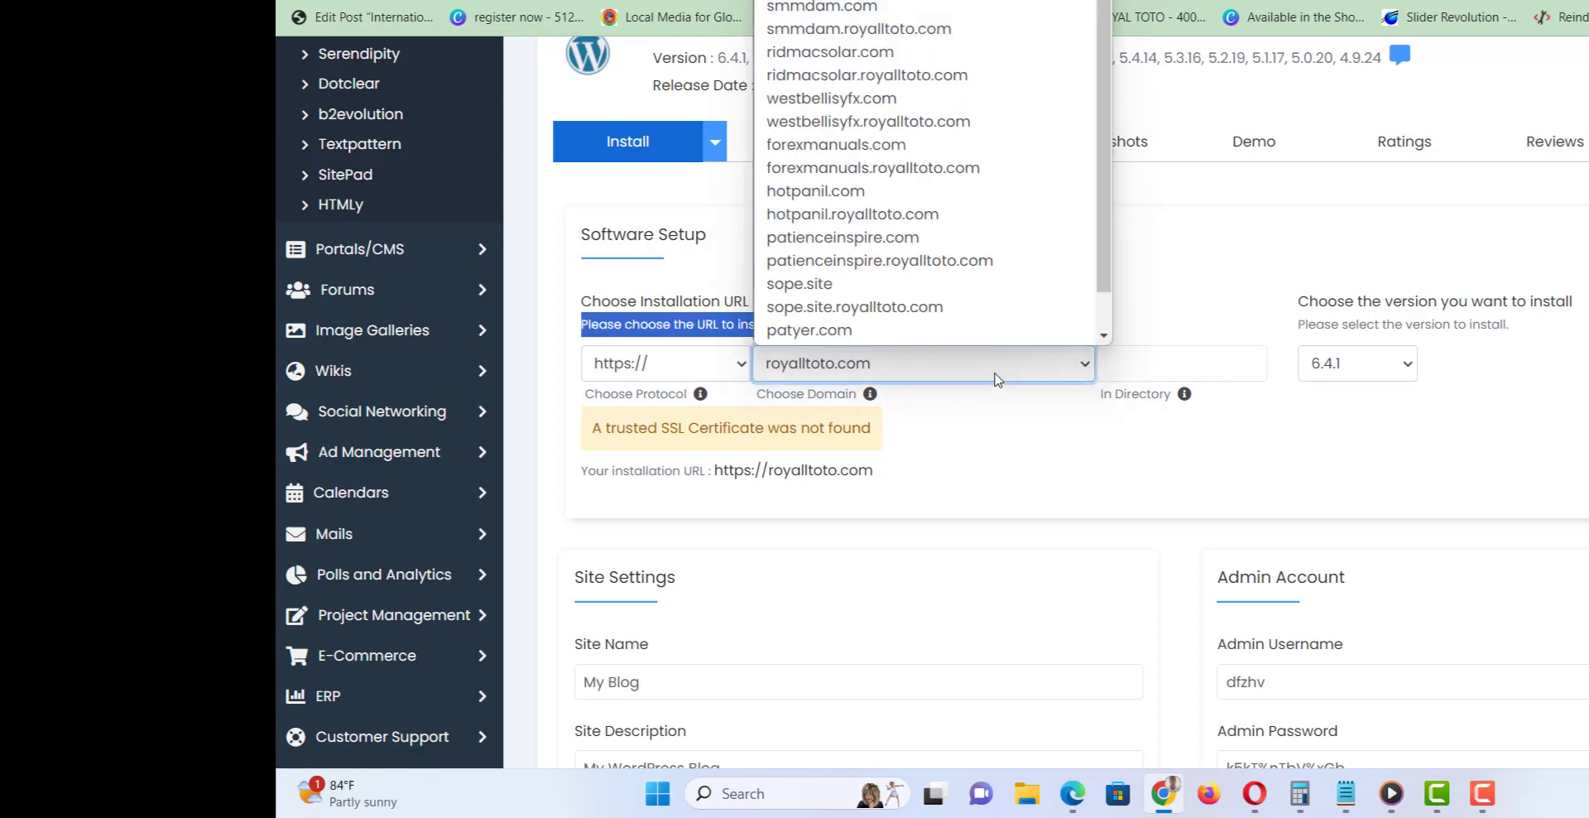
click(906, 52)
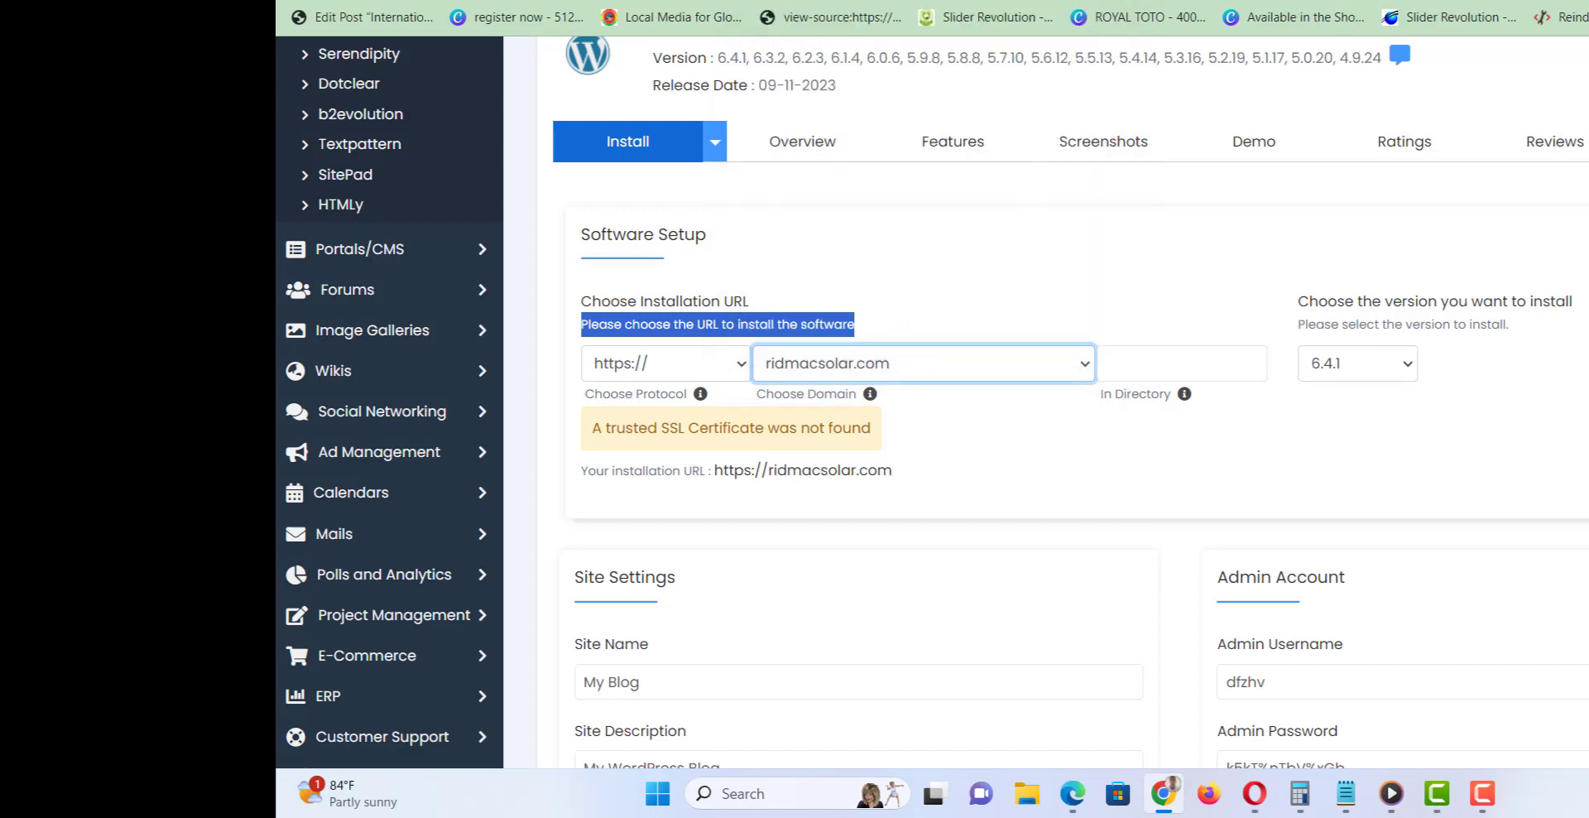
Change the Site Name from 'My Blog' to 'RIDMAC SOLAR'.
scroll(937, 400, down, 3)
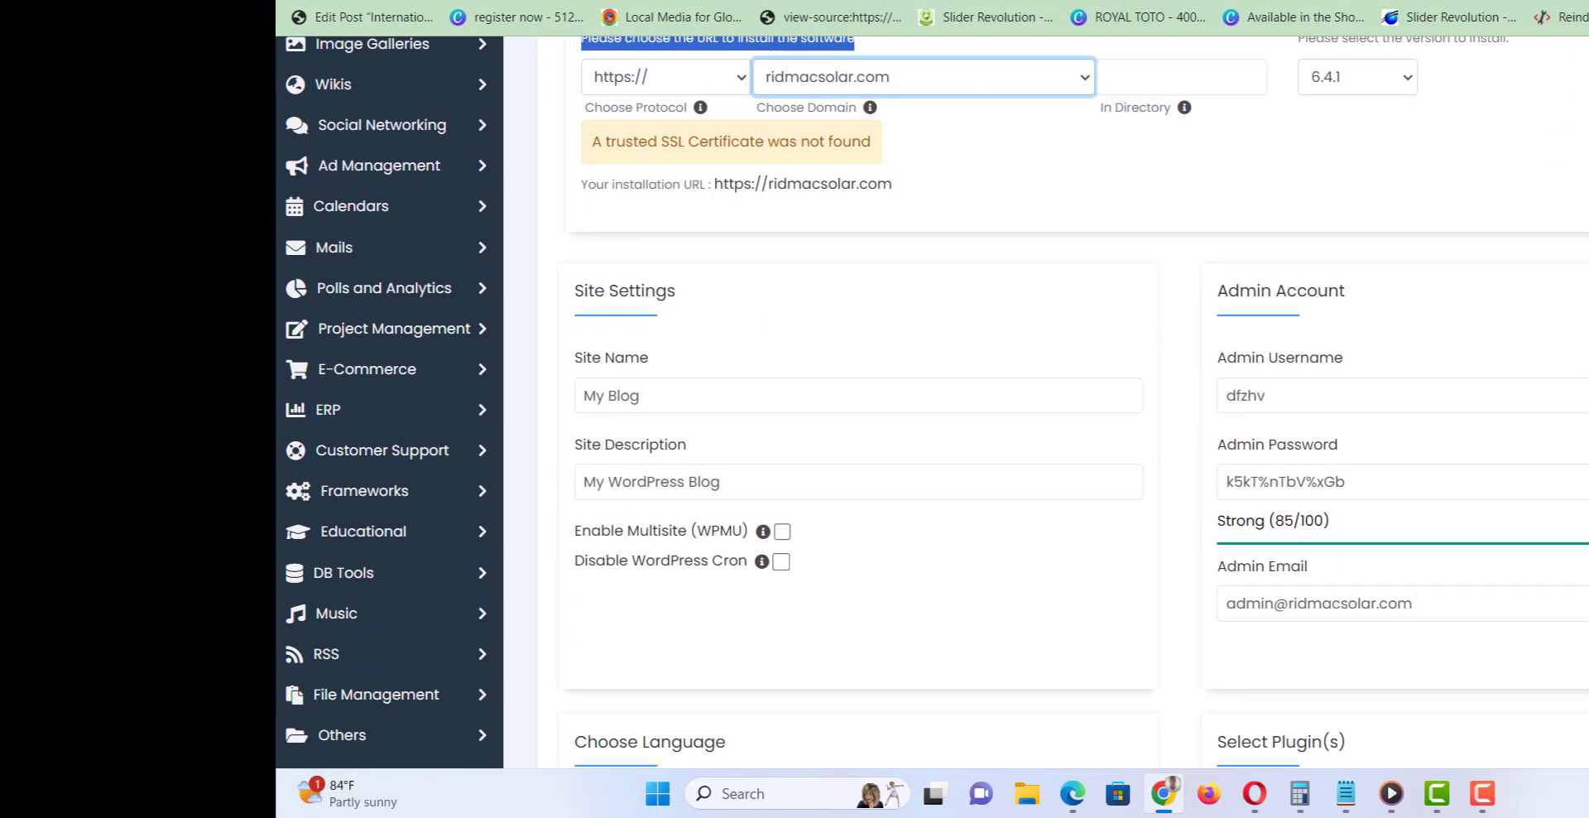
click(925, 402)
key(ctrl+a)
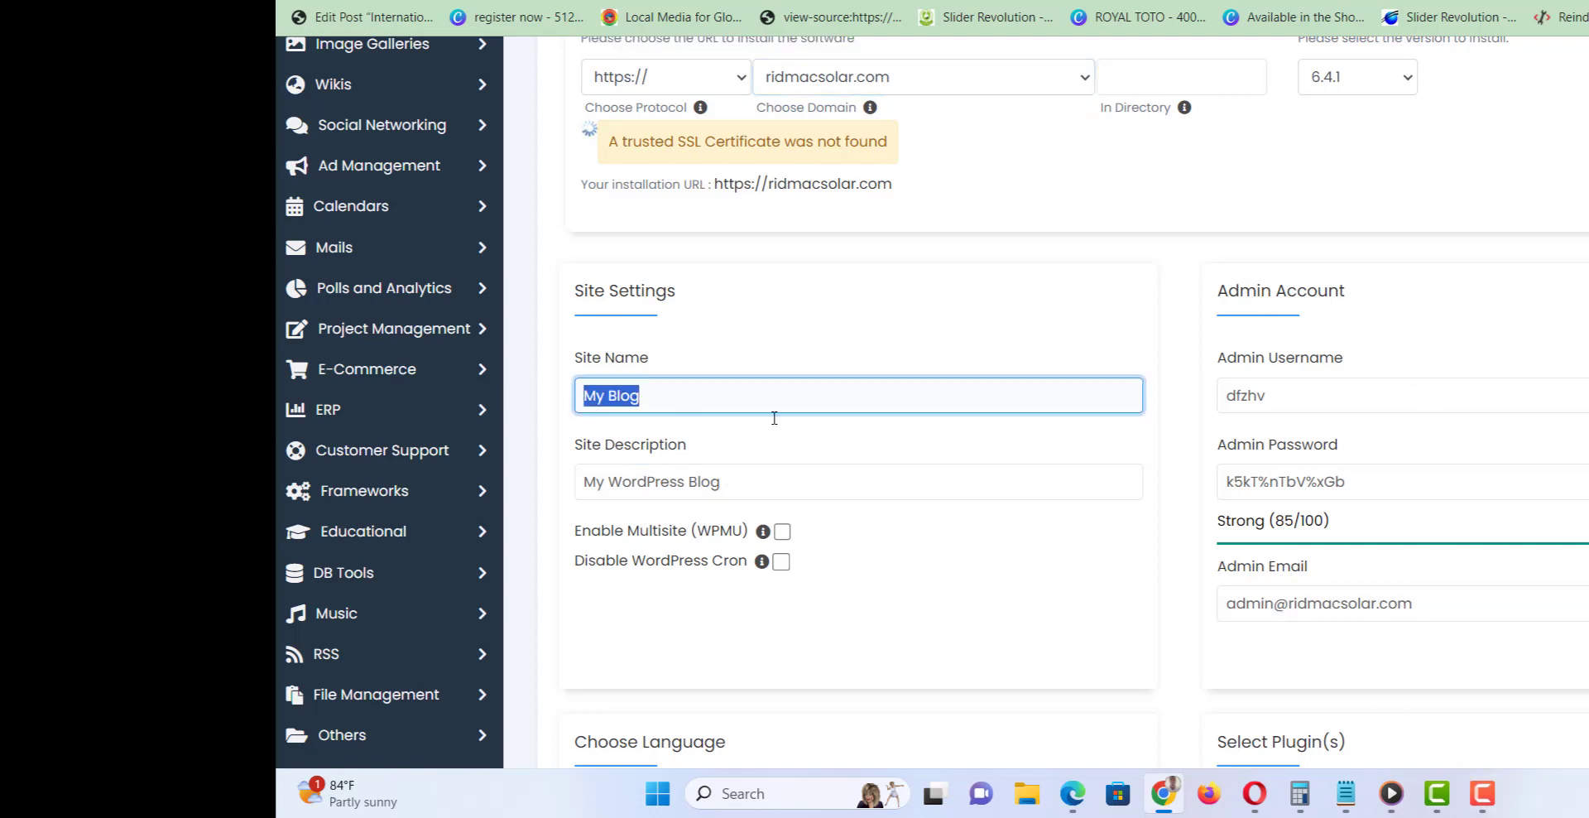
text(RIDW)
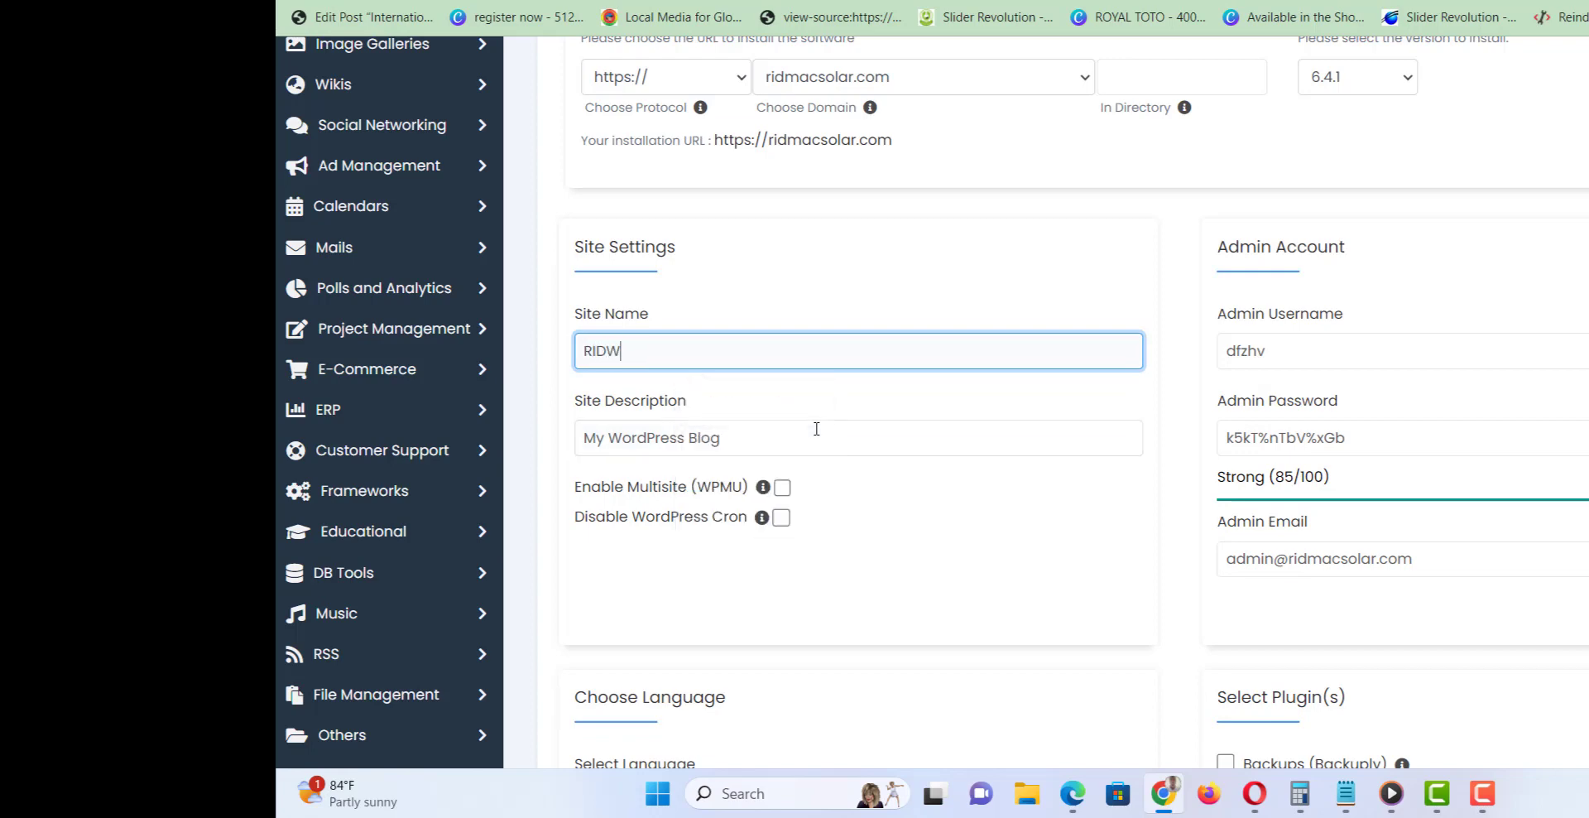
key(BackSpace)
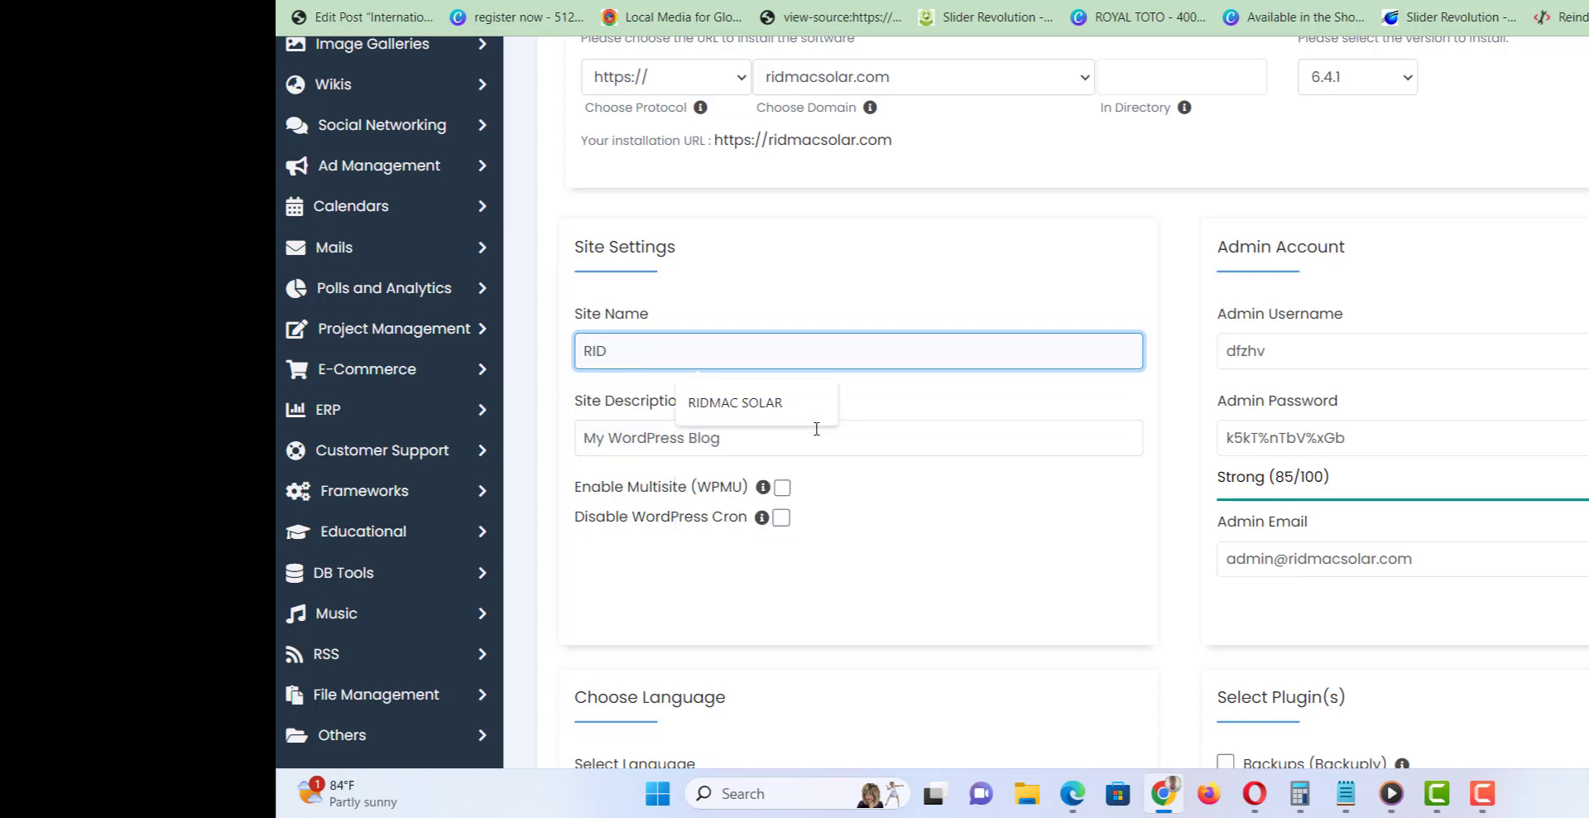
click(747, 406)
Replace the Site Description with 'solar and inverter installation'.
click(776, 435)
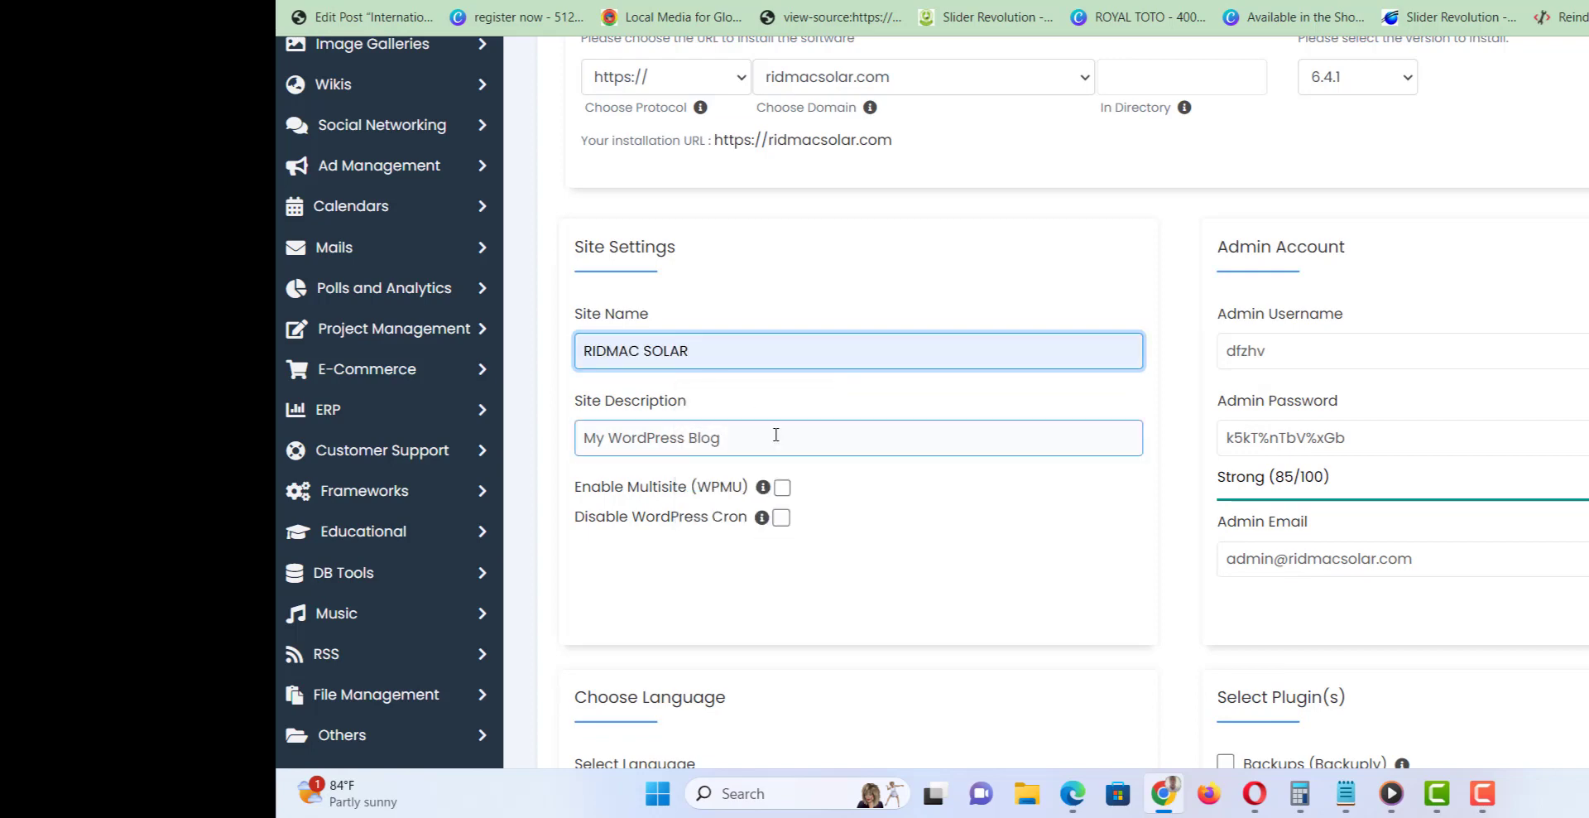
double_click(776, 434)
key(ctrl+a)
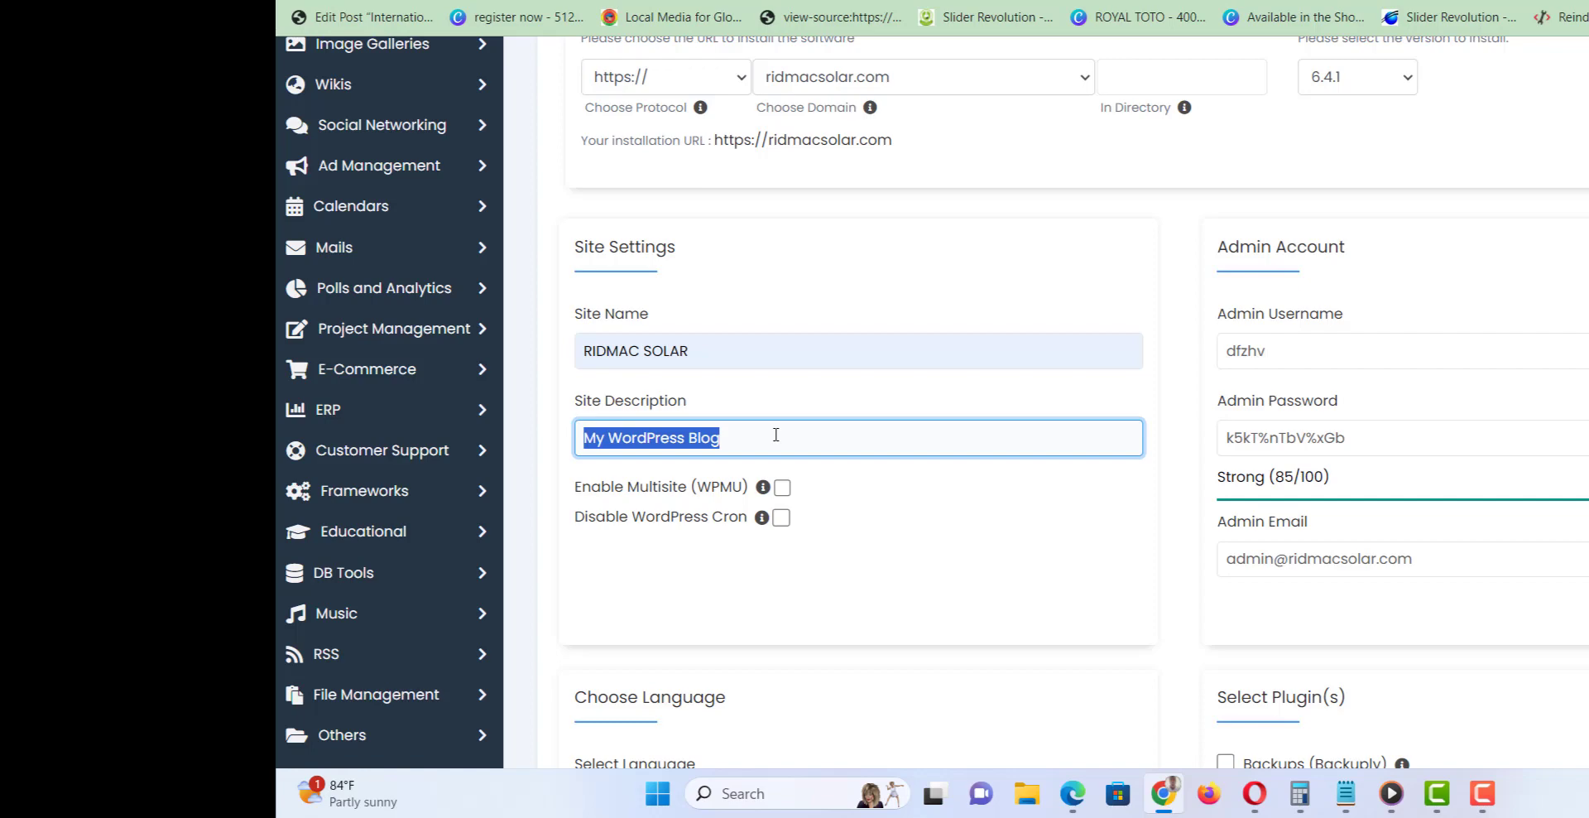
text(sola)
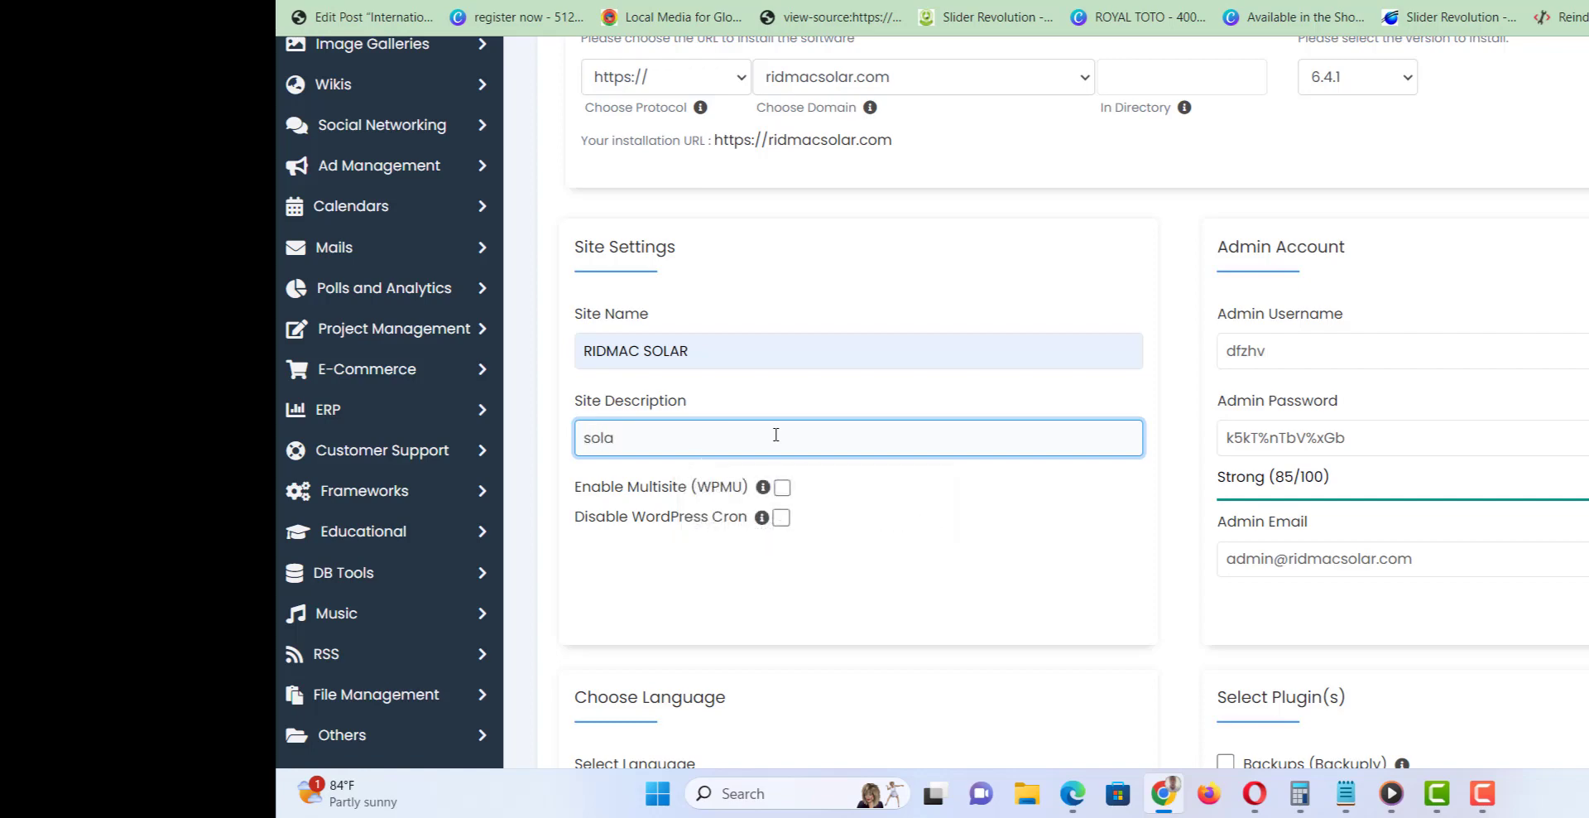
text(r)
text( and s)
text(olar i)
text(ns)
key(BackSpace)
key(BackSpace)
key(BackSpace)
key(BackSpace)
key(BackSpace)
key(BackSpace)
key(BackSpace)
key(BackSpace)
key(BackSpace)
text(inverter installation)
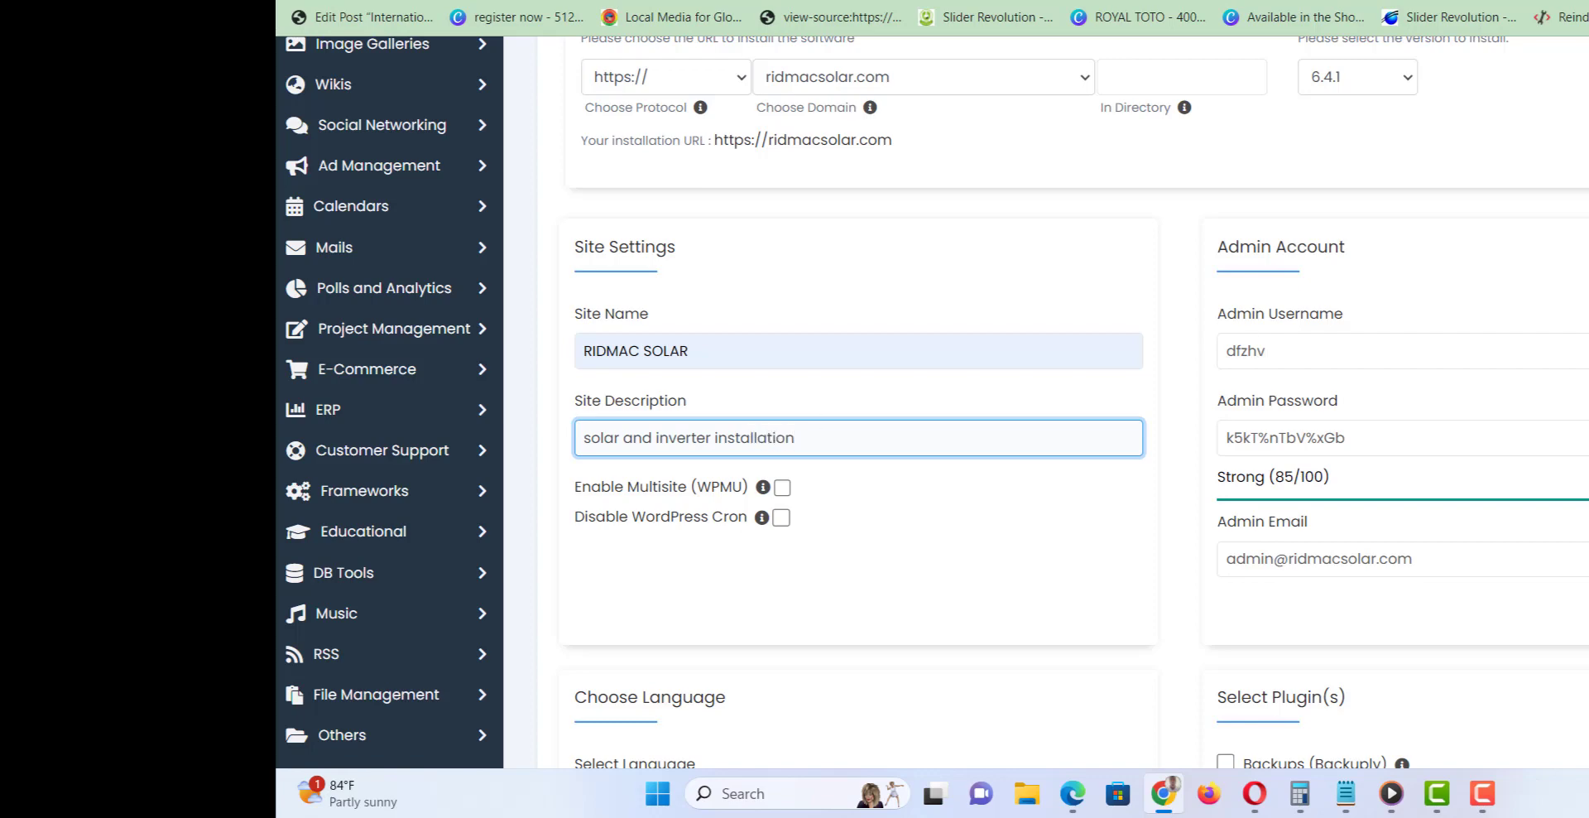
Replace the generated Admin Username with 'admin'.
drag(1215, 246, 1369, 220)
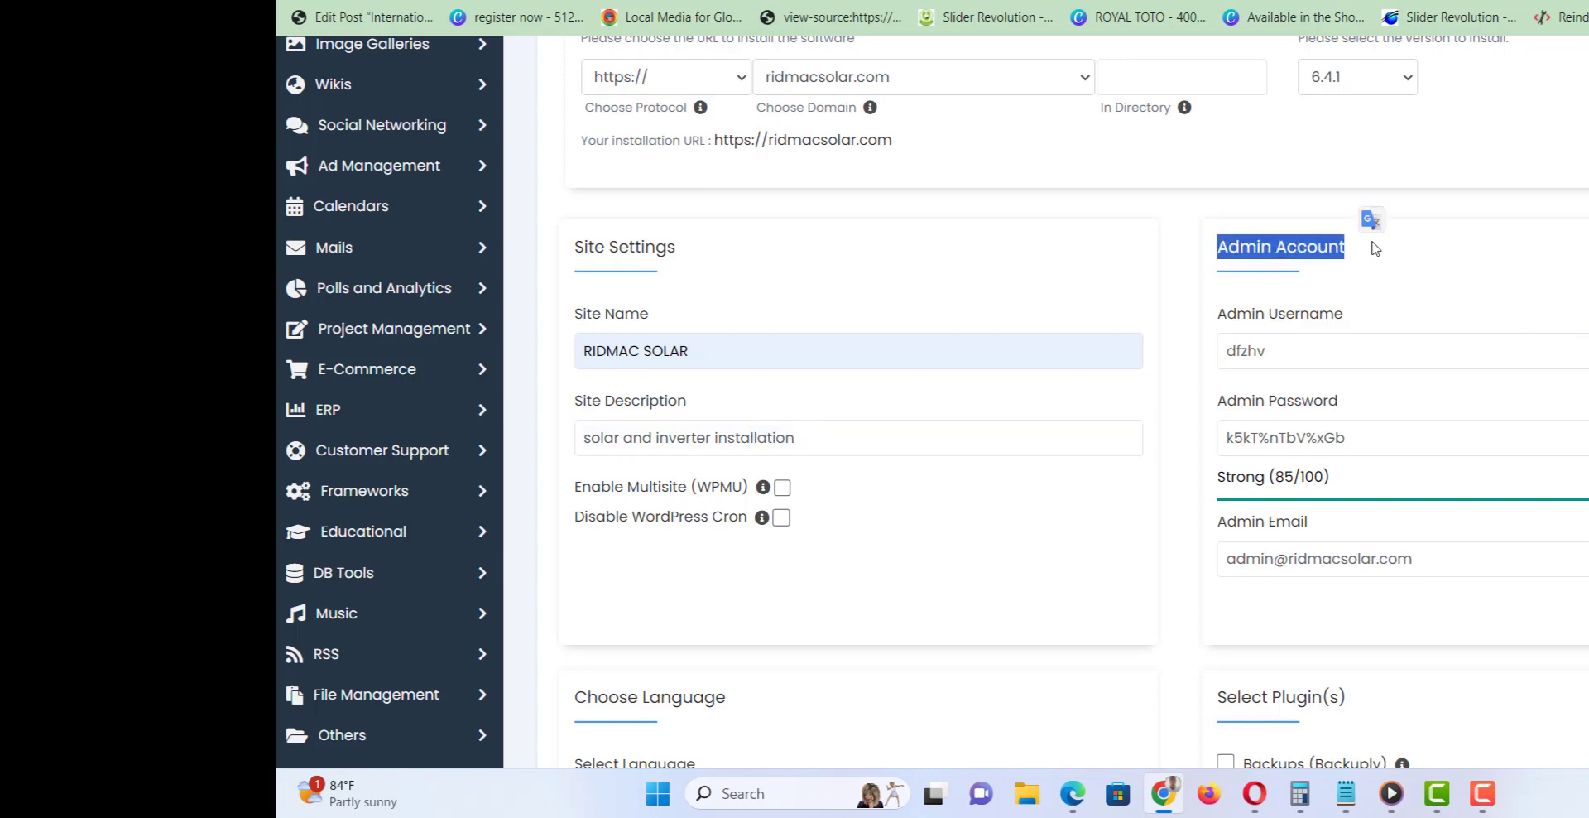
drag(1312, 344, 1200, 363)
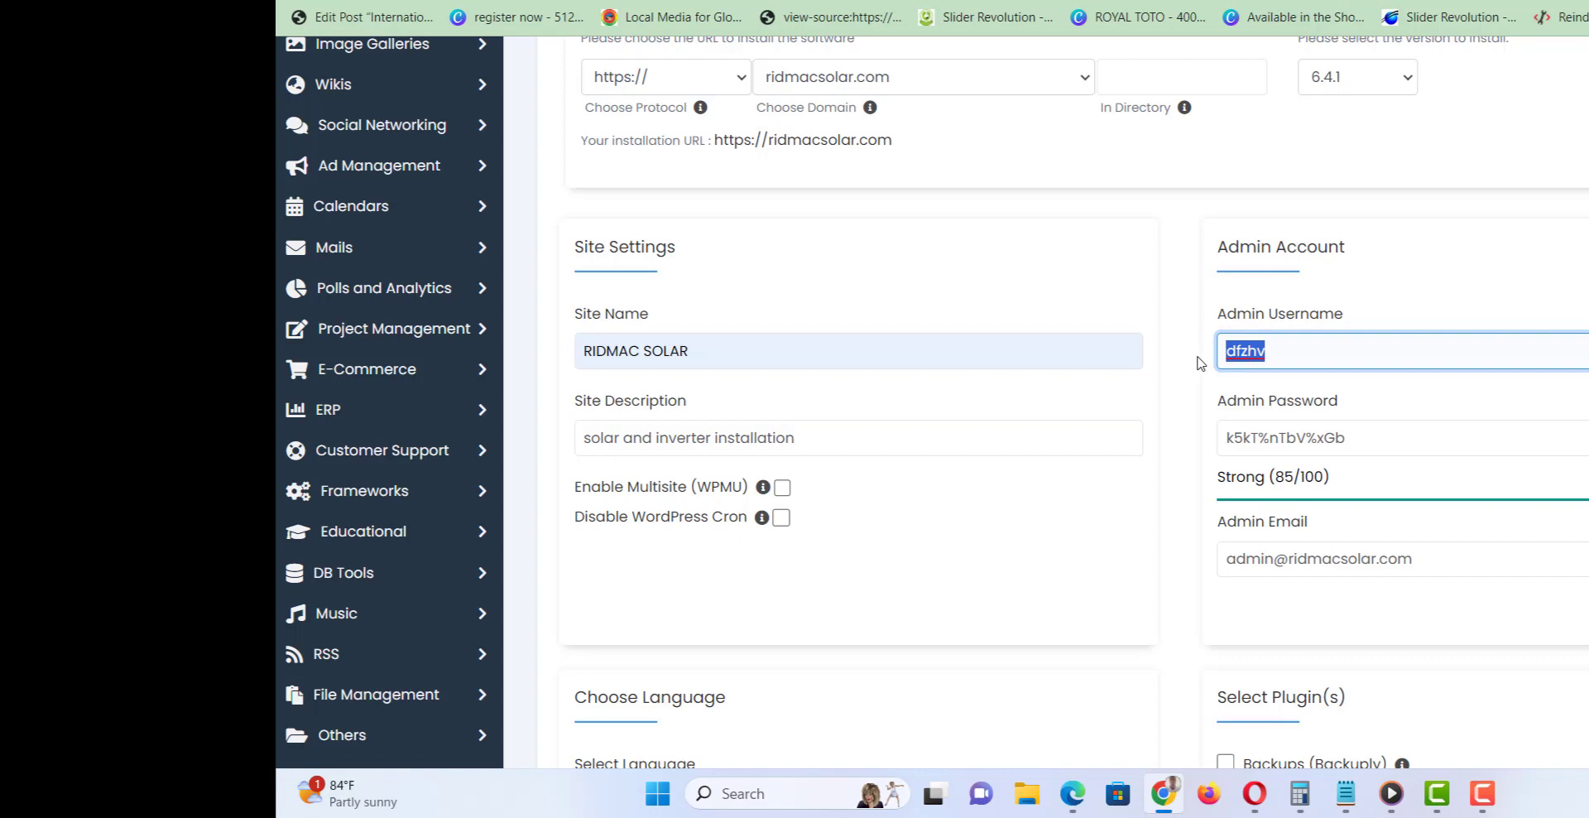
text(admin)
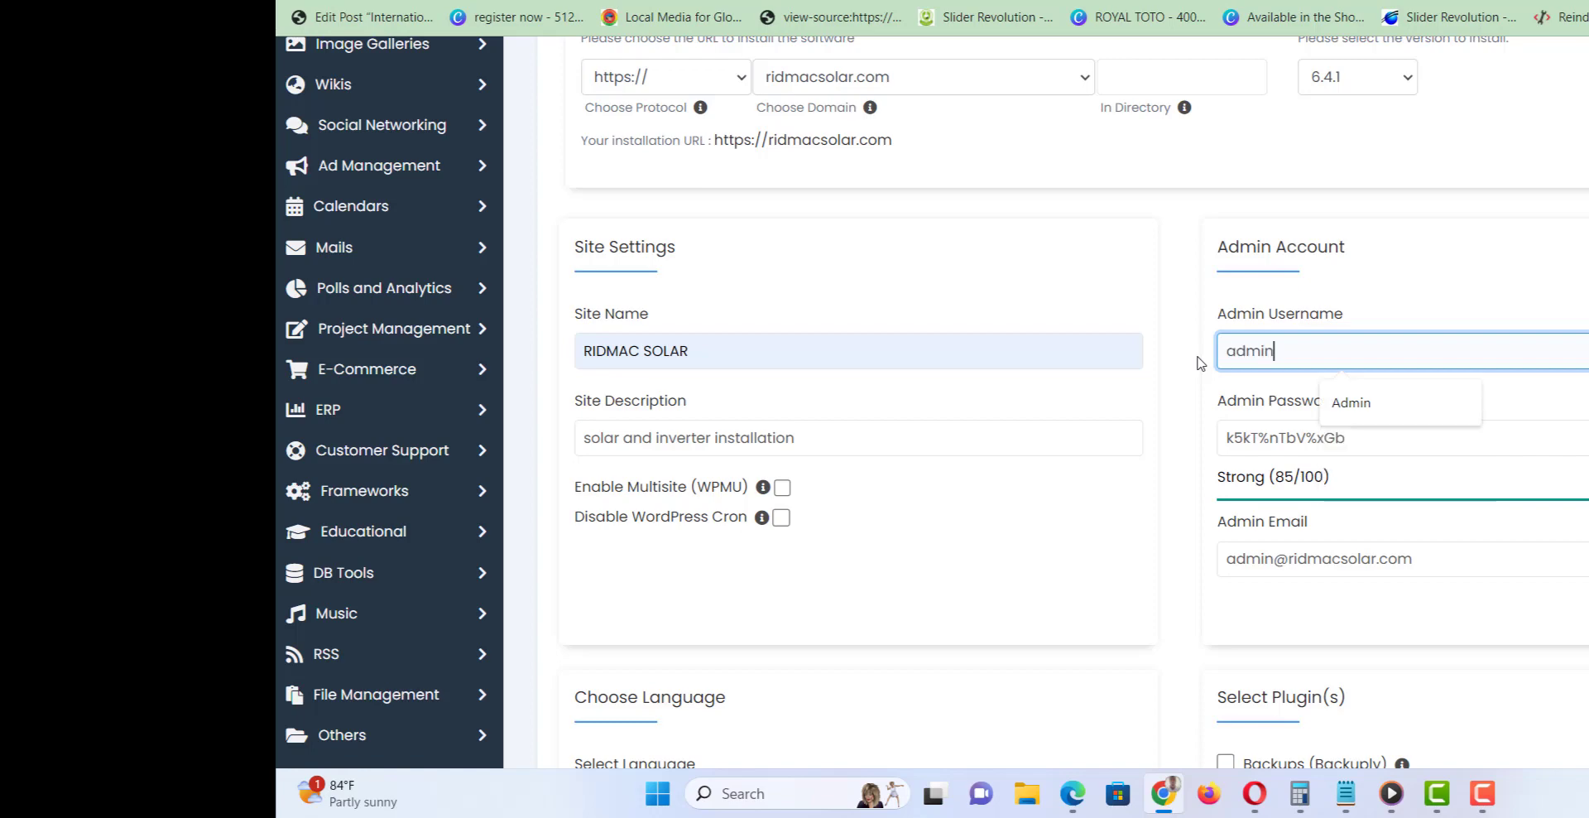
key(Tab)
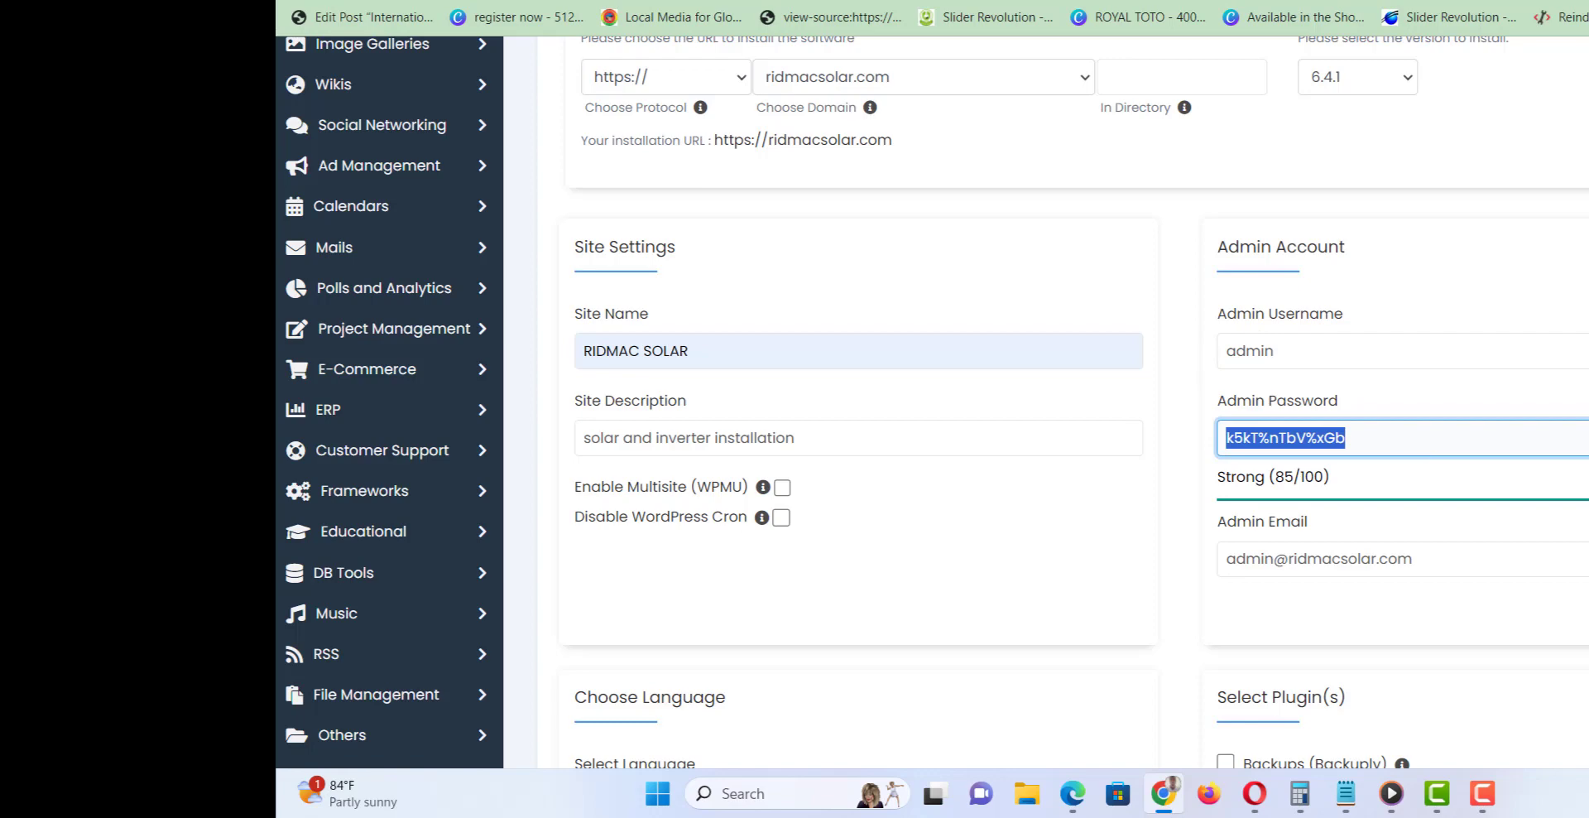
Clear the default Admin Email and begin typing a replacement address.
scroll(1468, 276, down, 4)
scroll(1468, 276, up, 1)
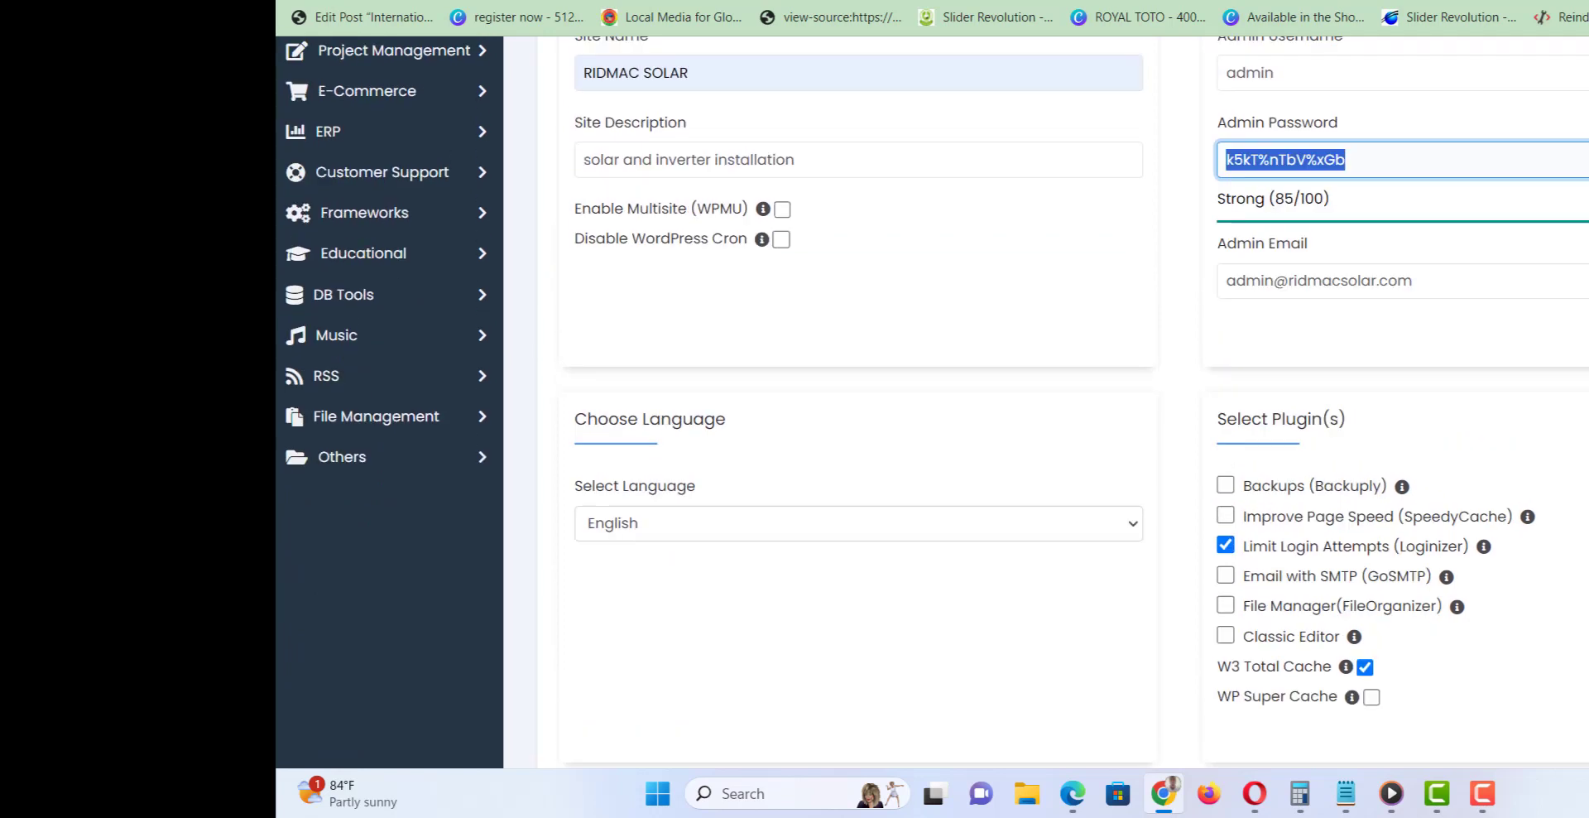
click(1429, 286)
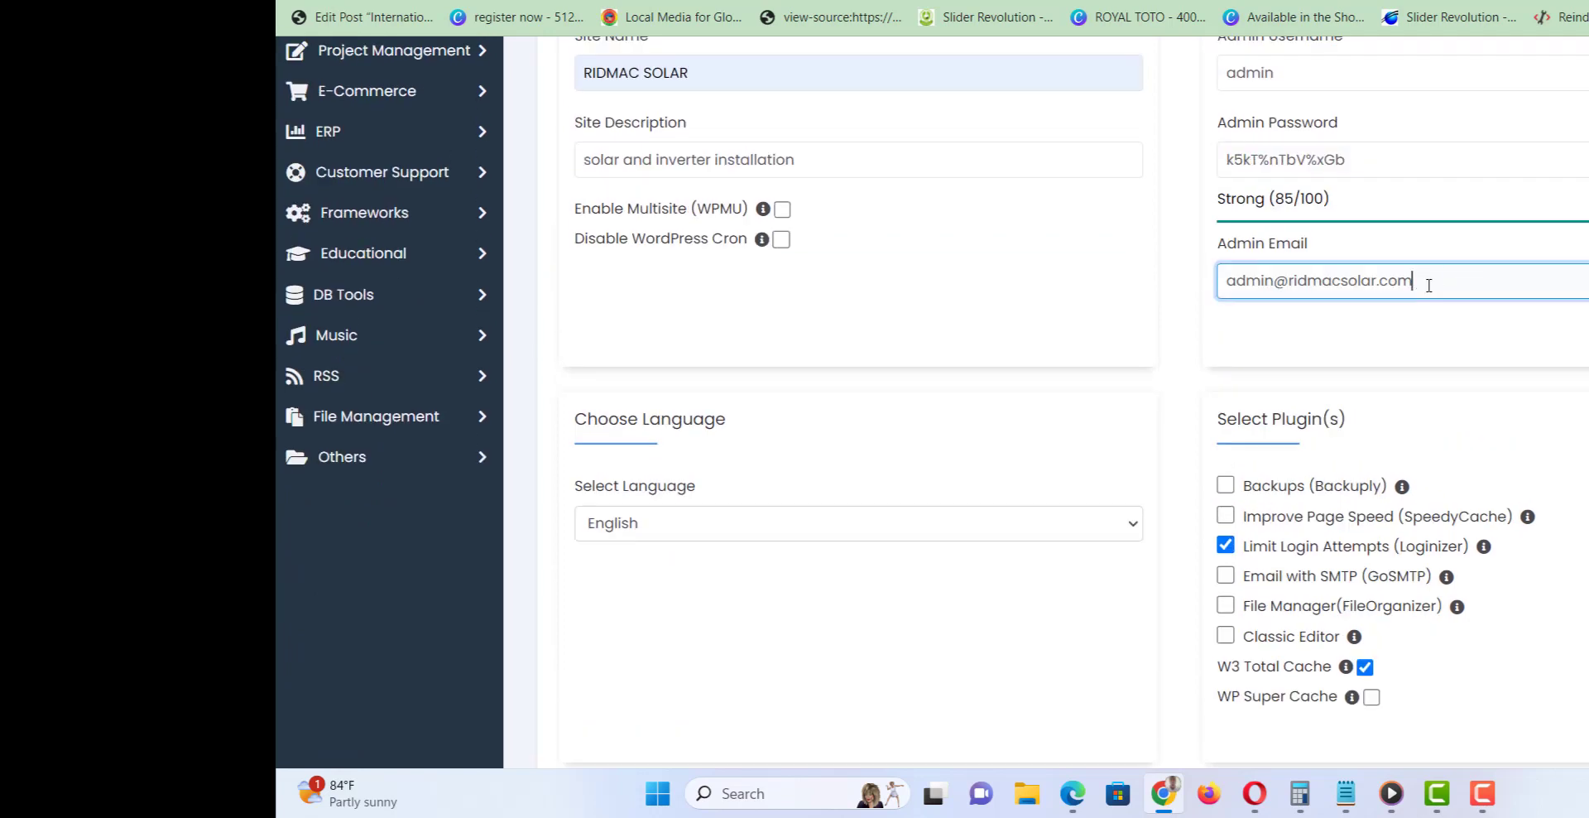
key(ctrl+a)
text(s)
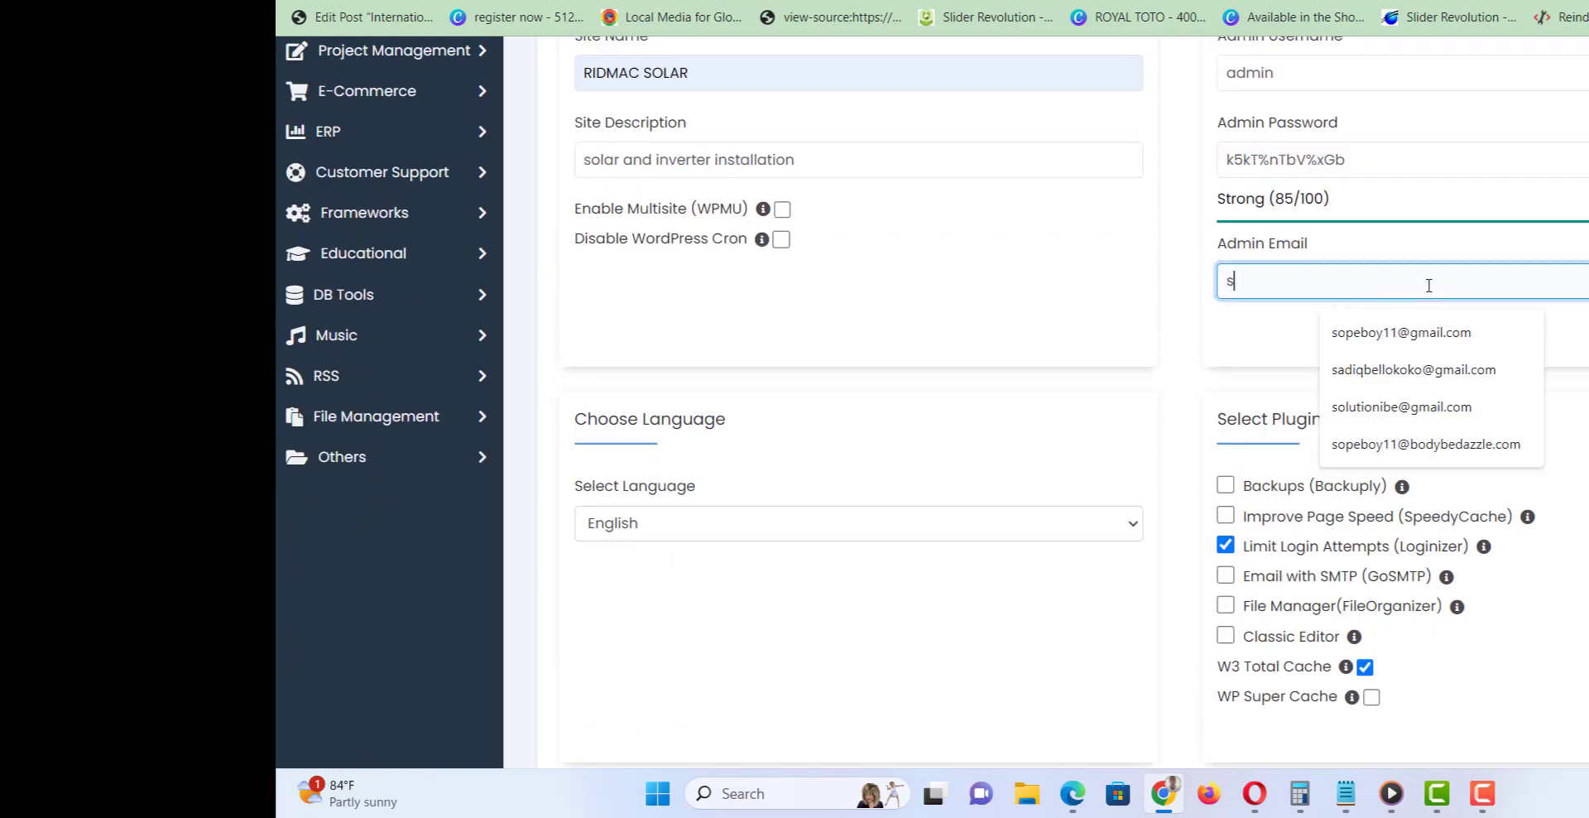
key(ctrl+a)
Fill the Admin Email from the autocomplete suggestion and expand the Select Theme choices.
text(allp)
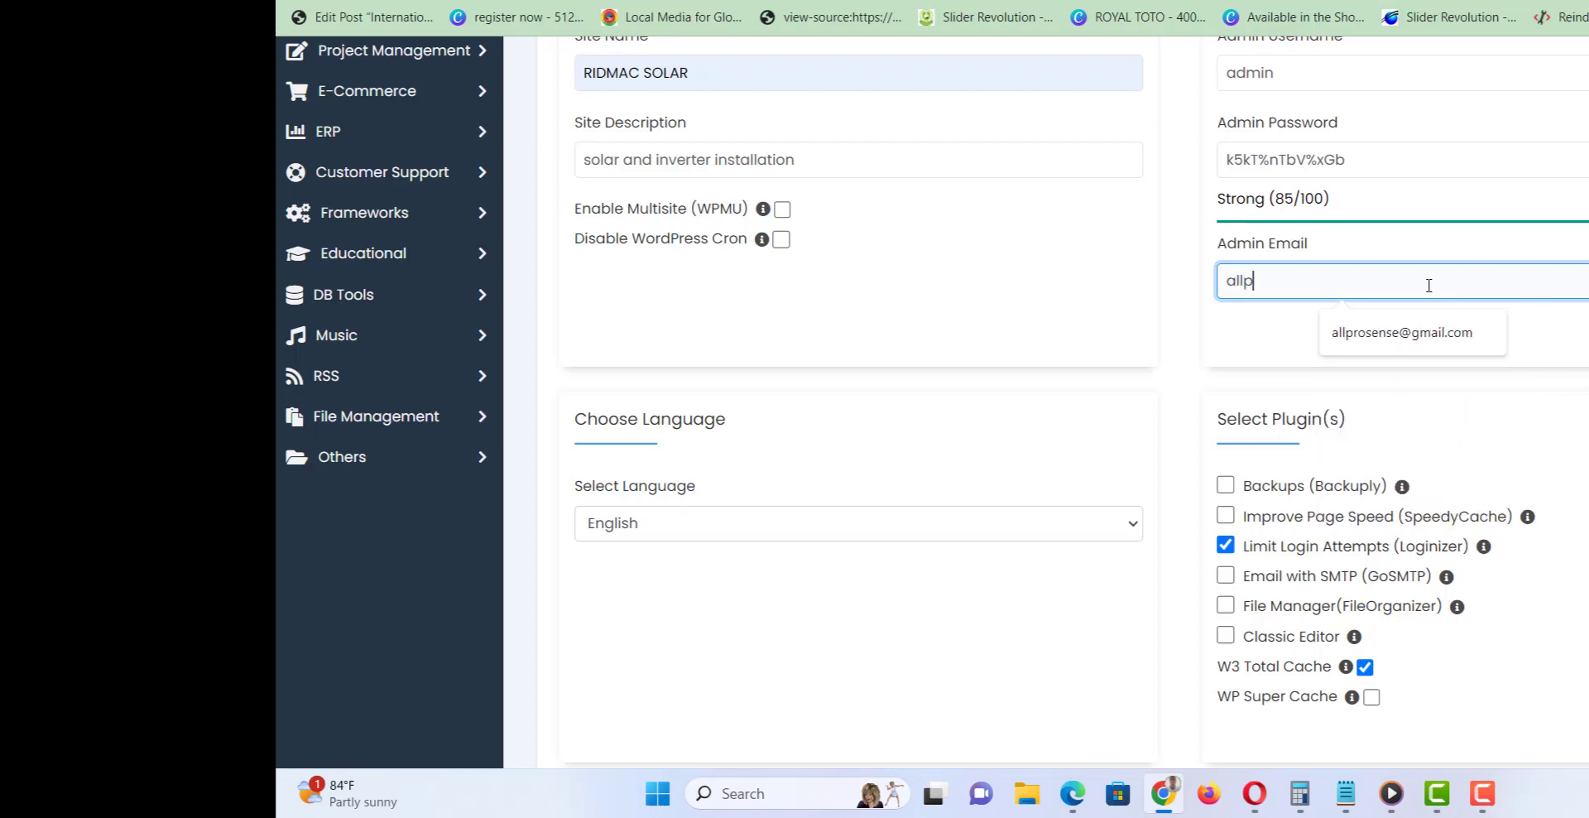
click(1441, 334)
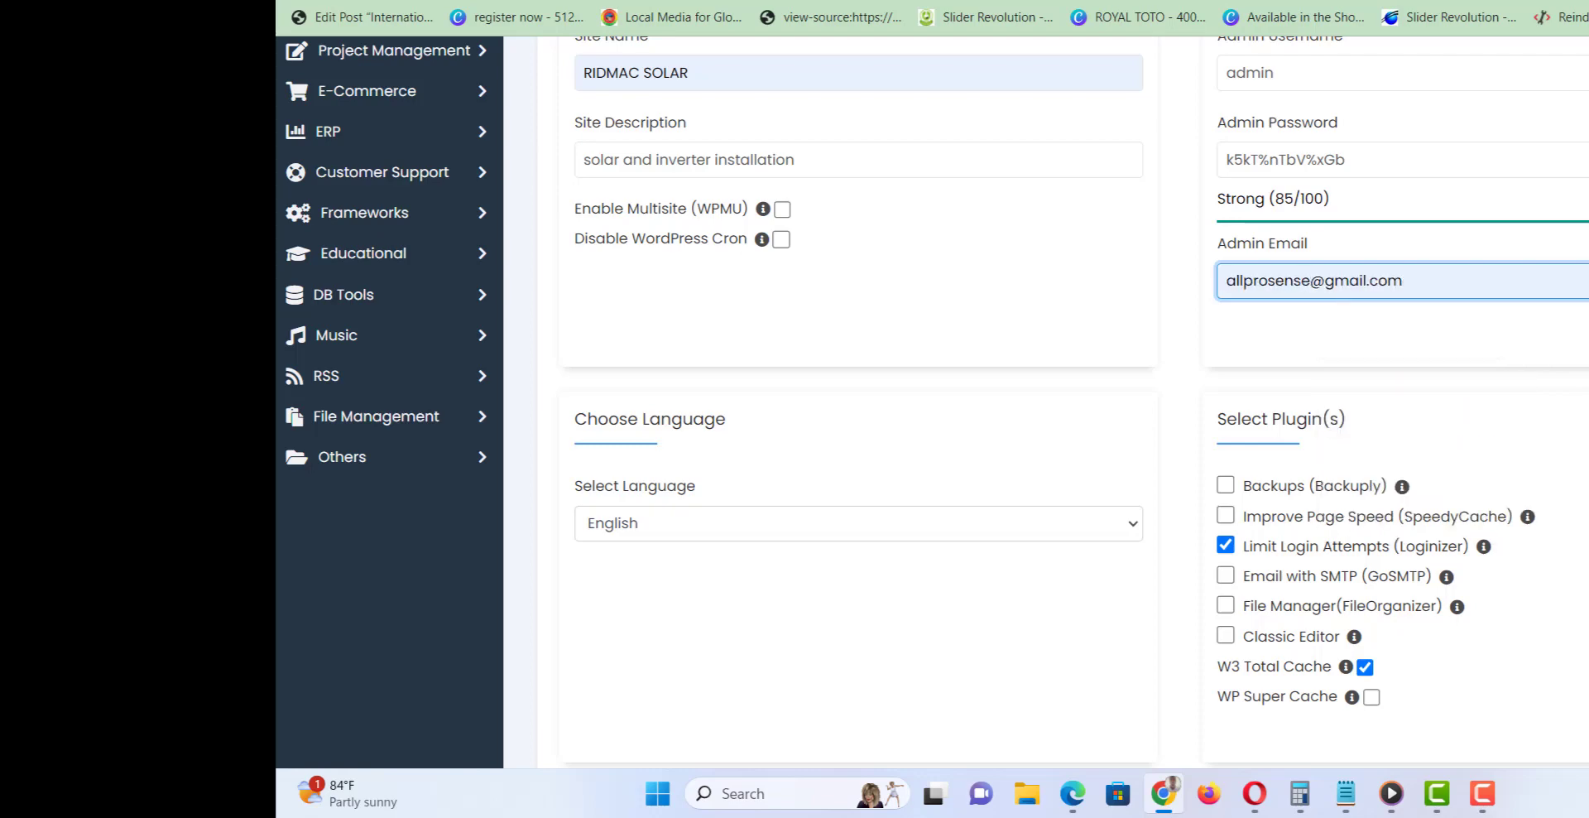
scroll(1442, 334, down, 5)
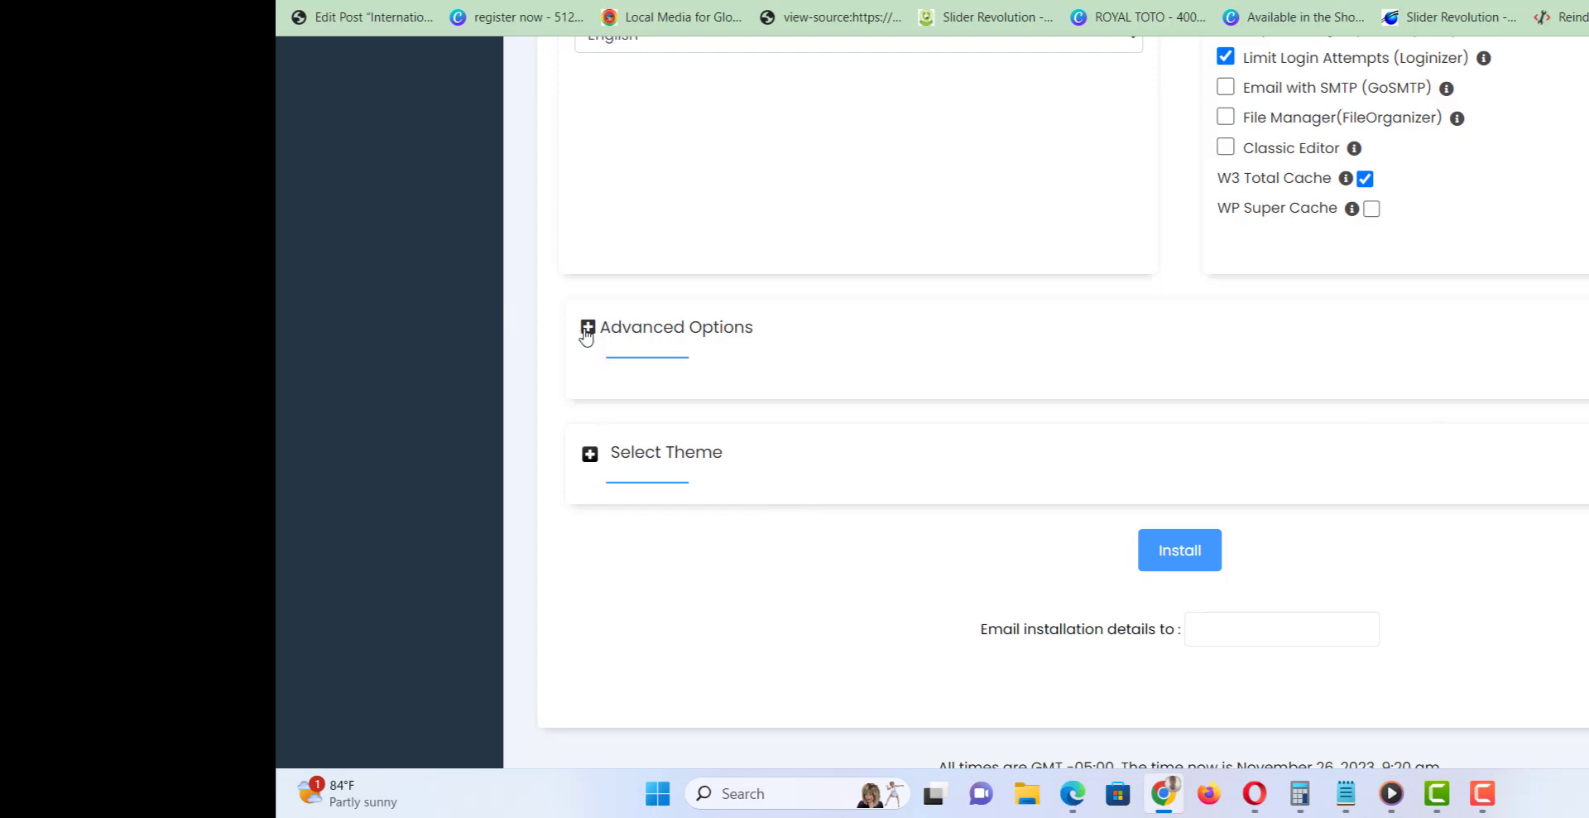
click(588, 458)
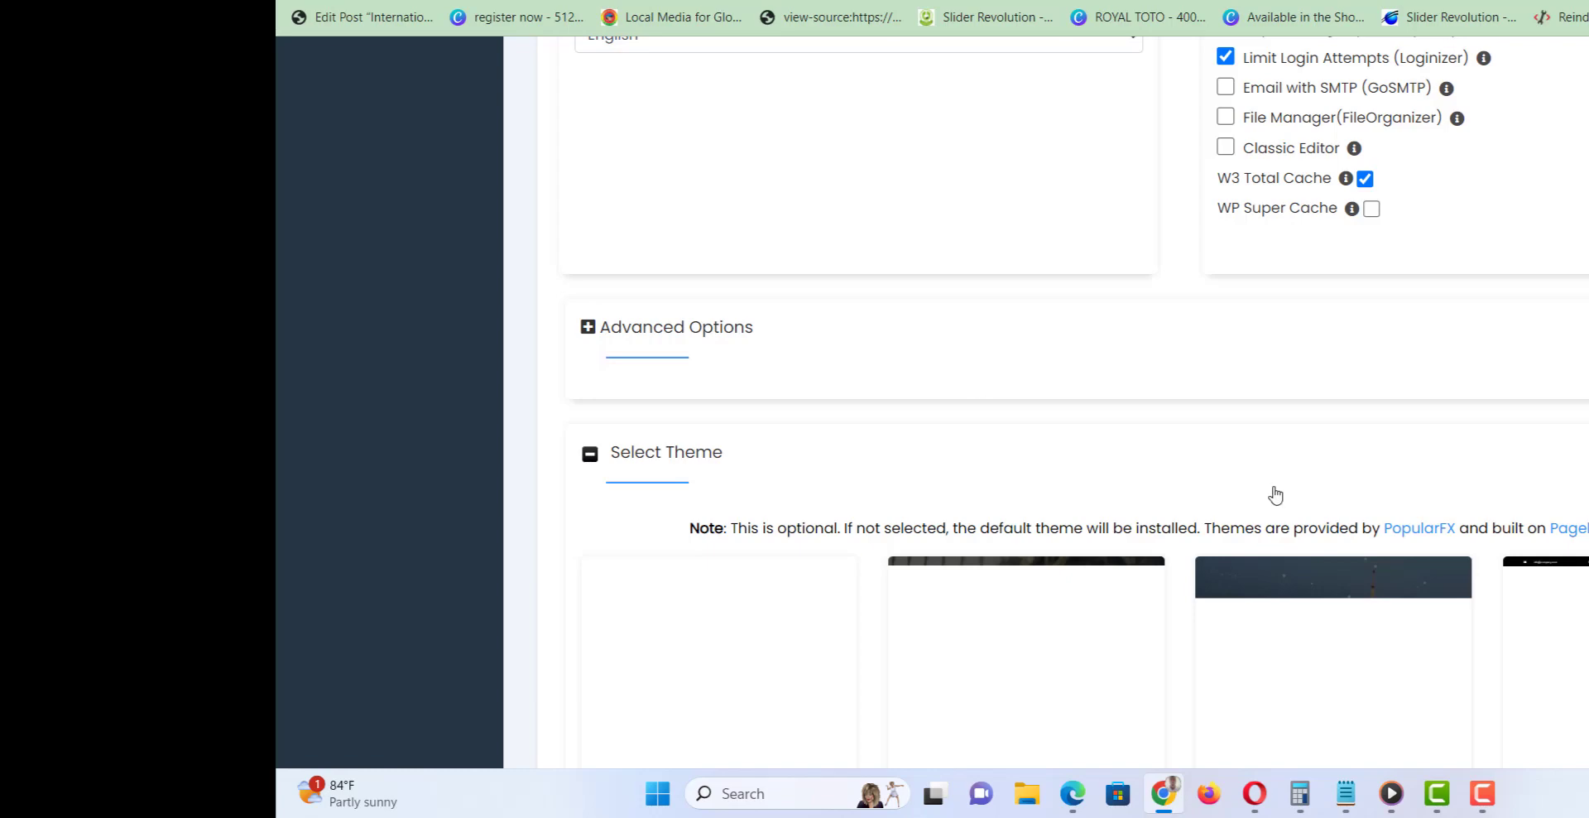
scroll(1075, 397, down, 6)
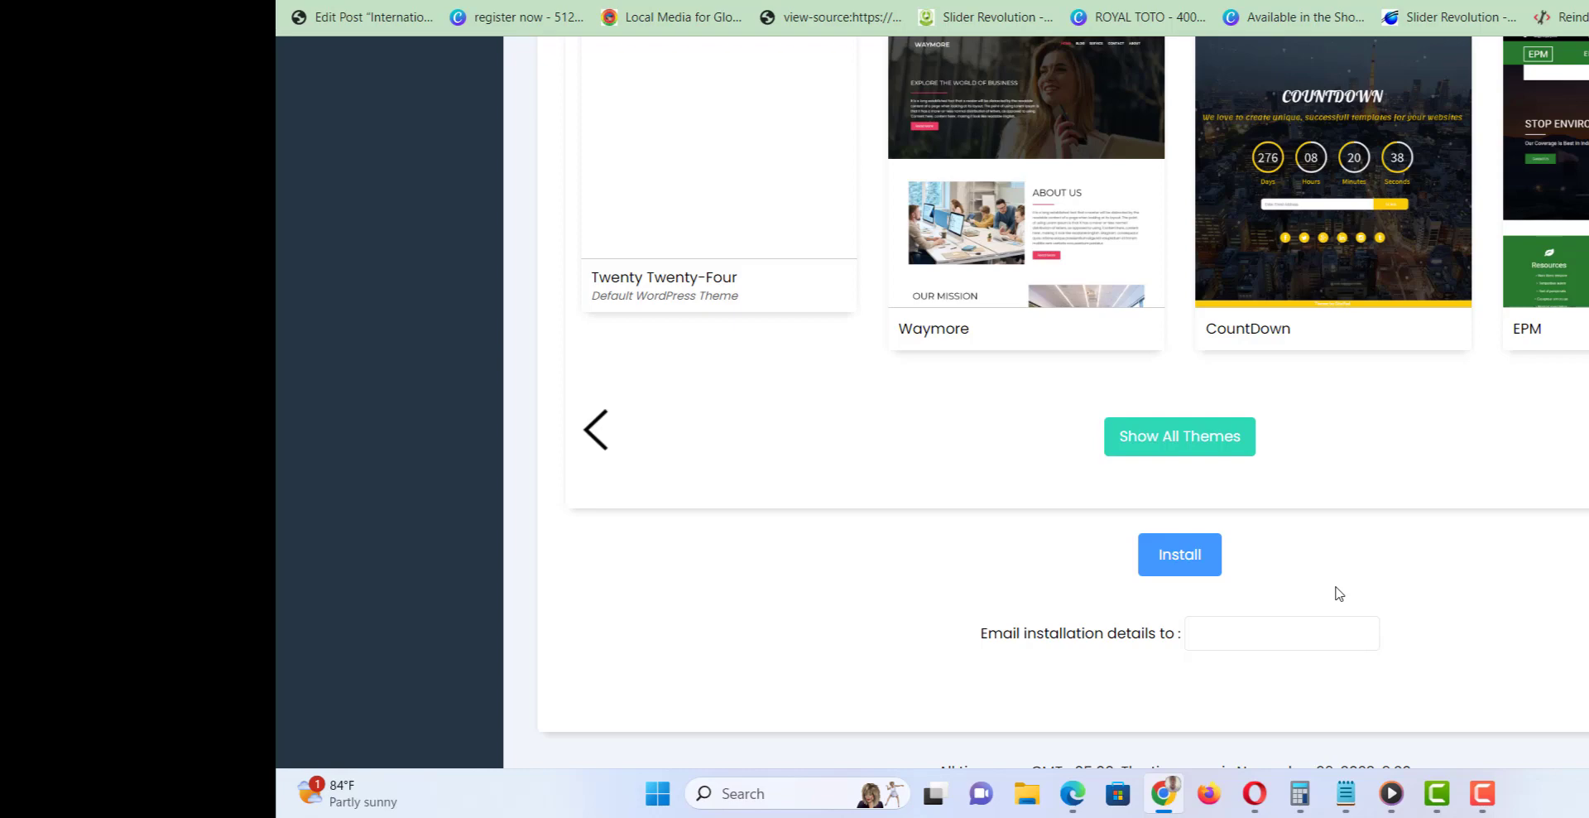
Install WordPress, allowing it to overwrite all existing files in the target folder.
click(1189, 556)
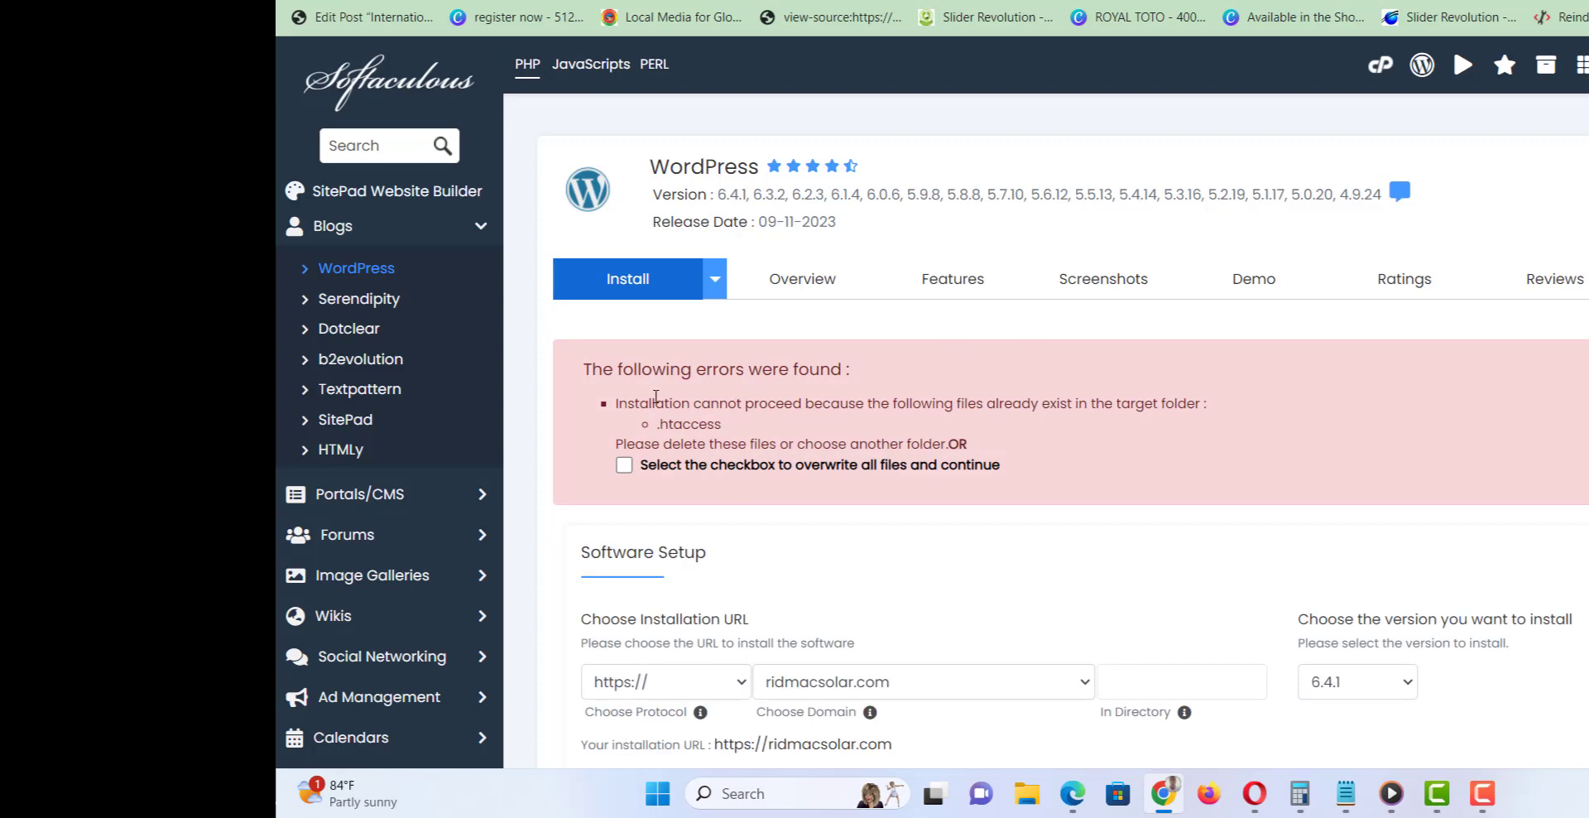
scroll(937, 400, down, 2)
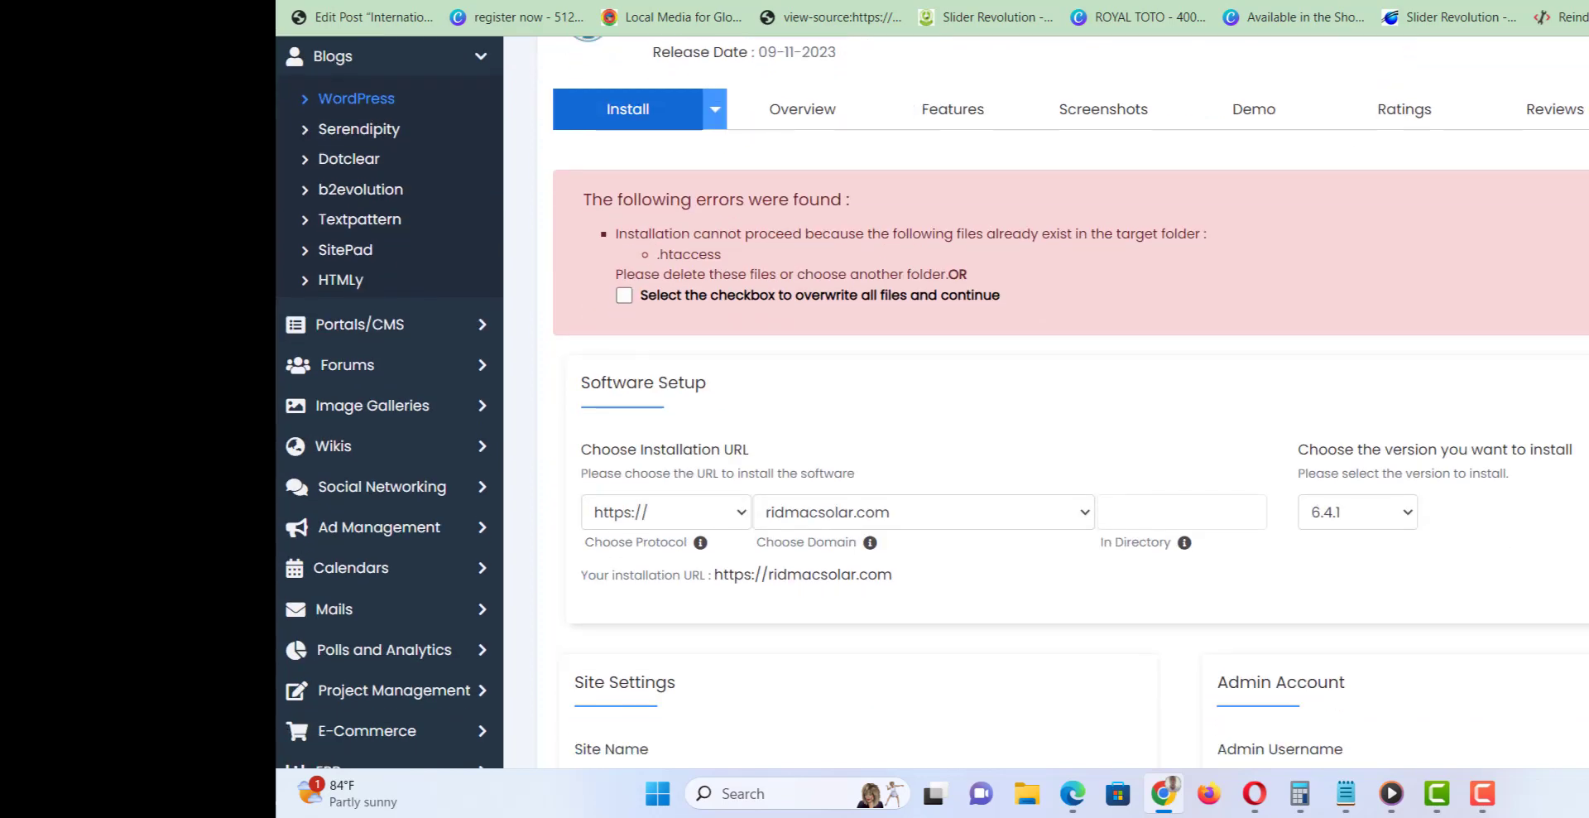
click(624, 295)
scroll(932, 402, down, 7)
scroll(1319, 652, down, 5)
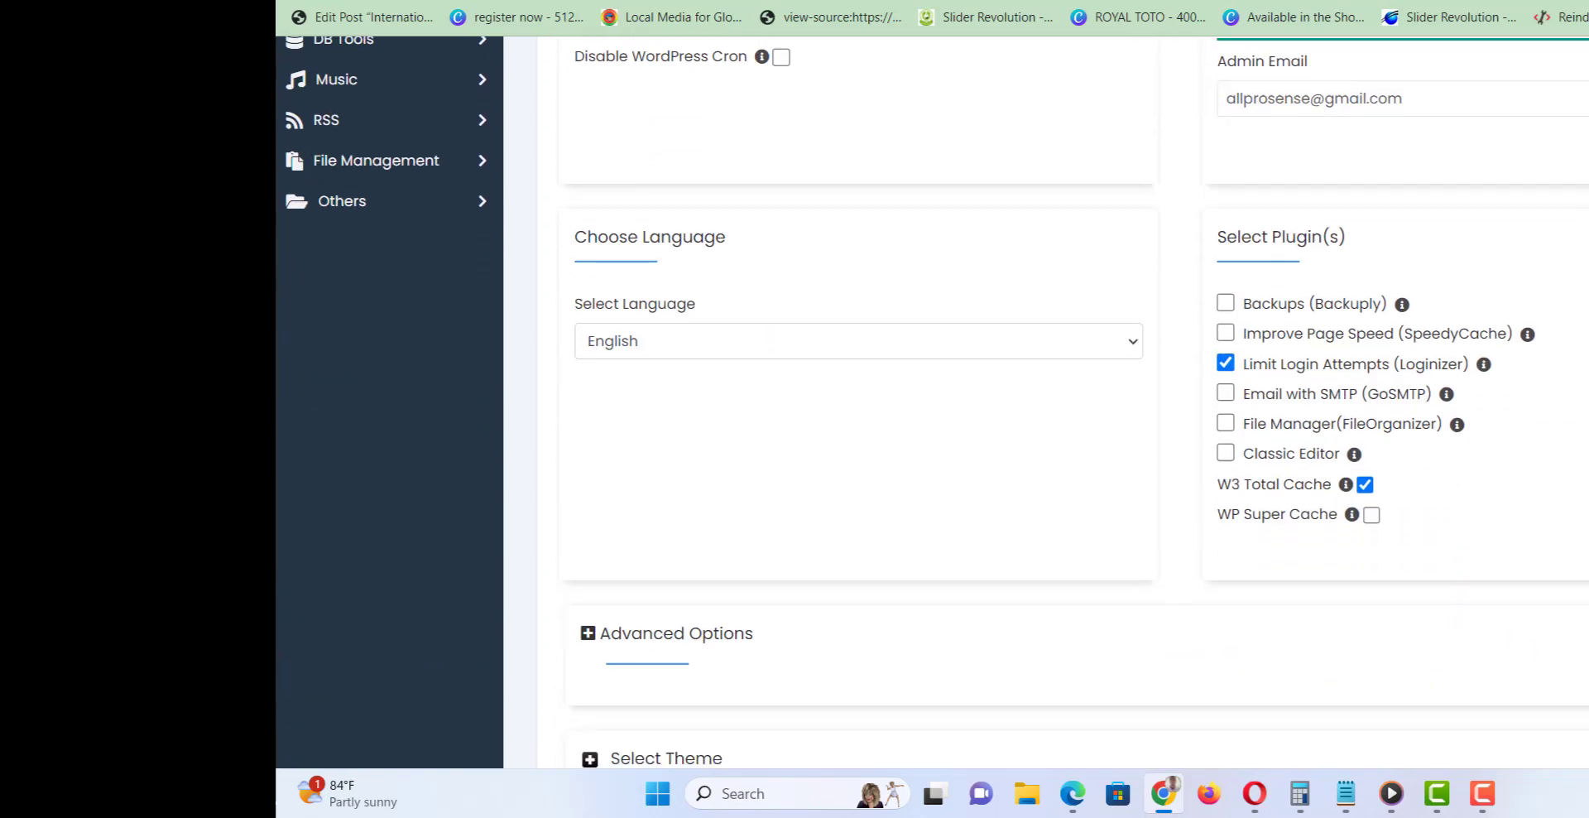
click(1192, 717)
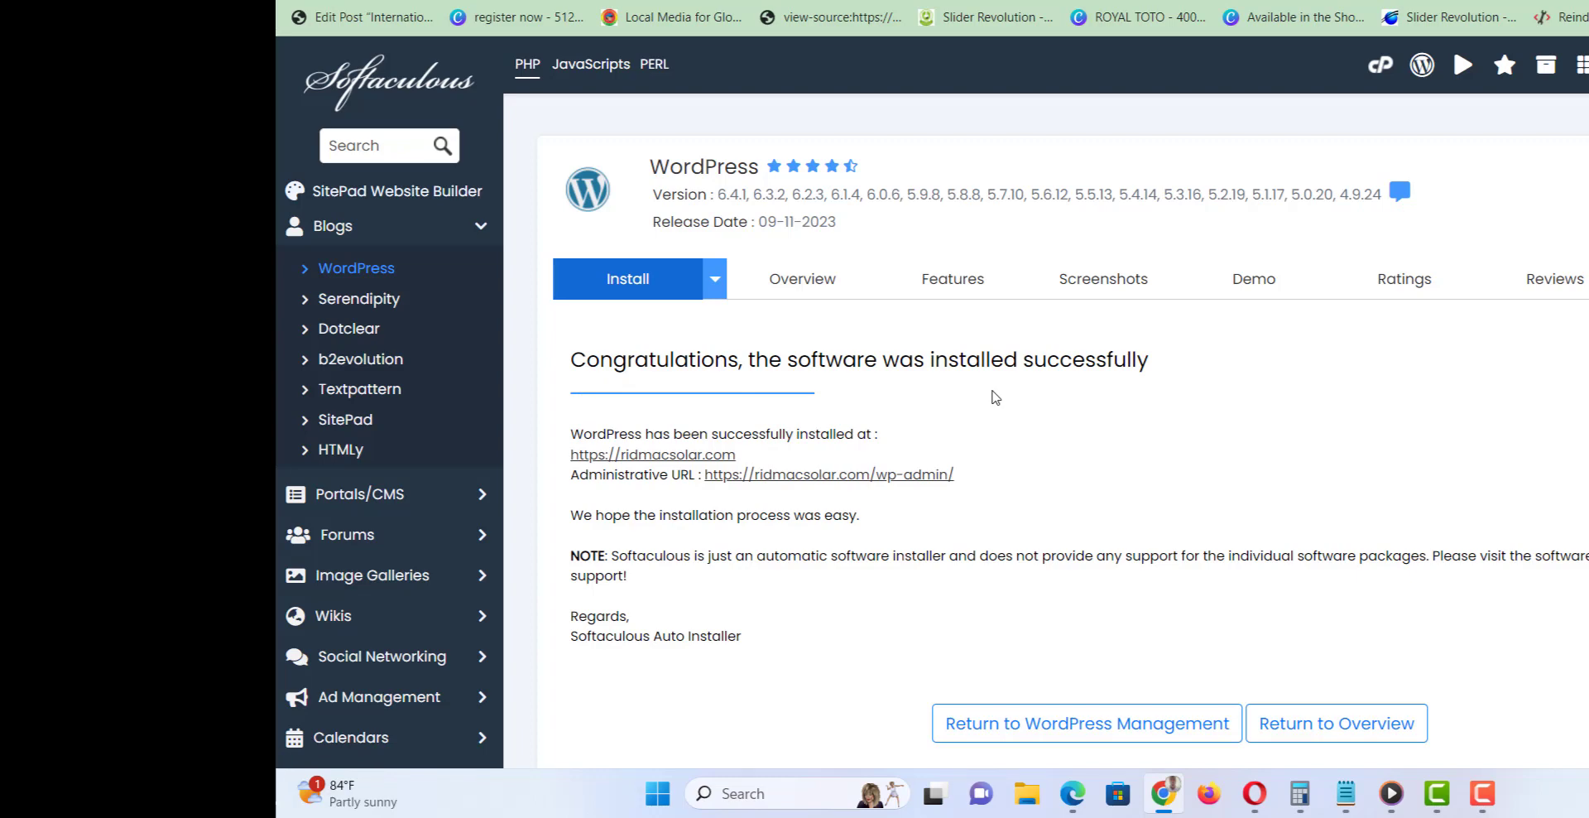
click(1482, 793)
right_click(651, 465)
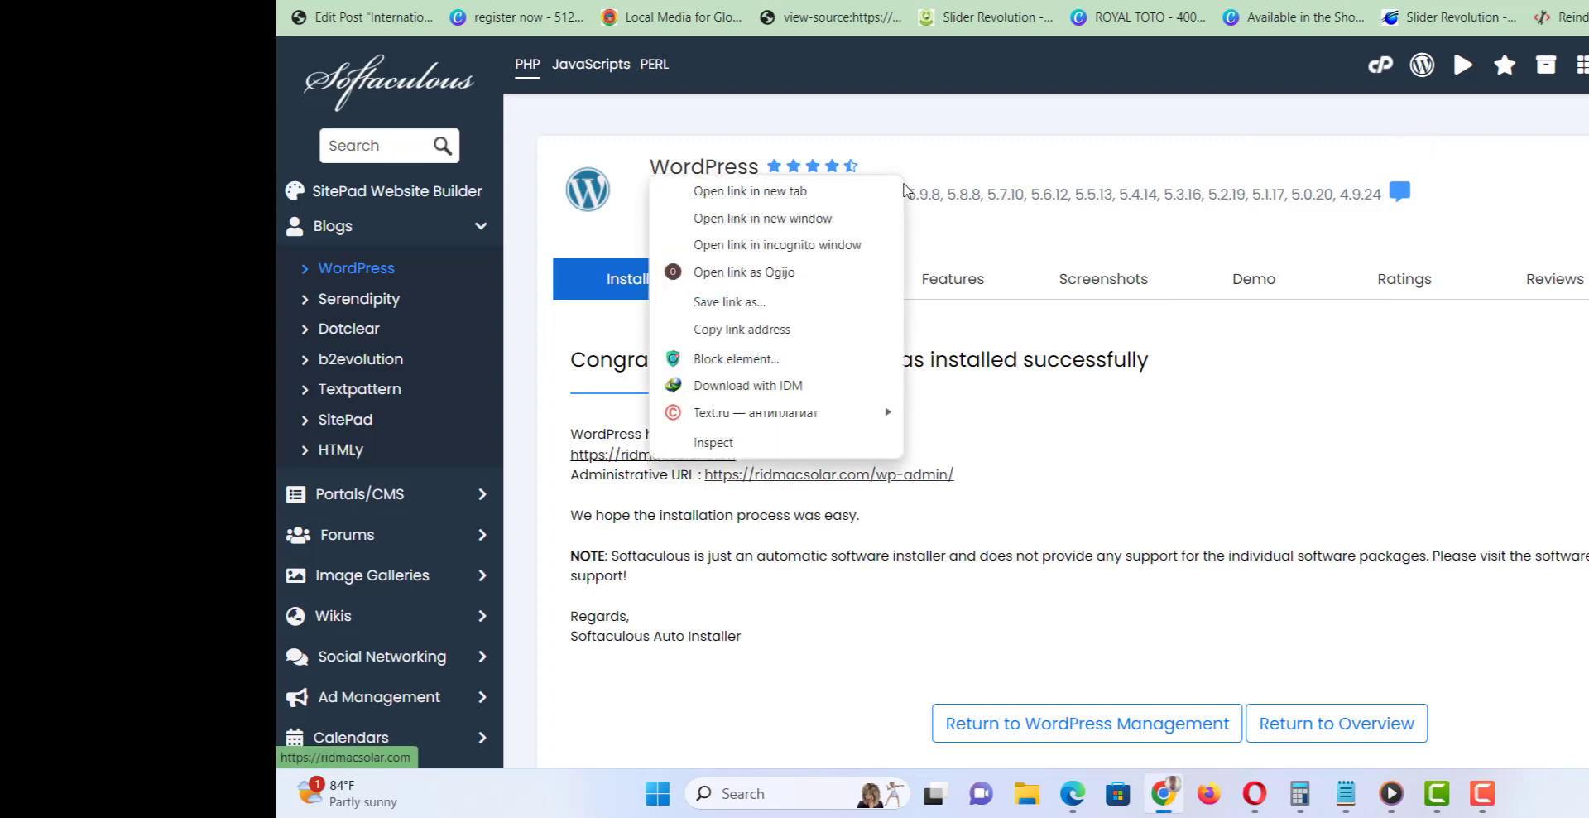
click(873, 192)
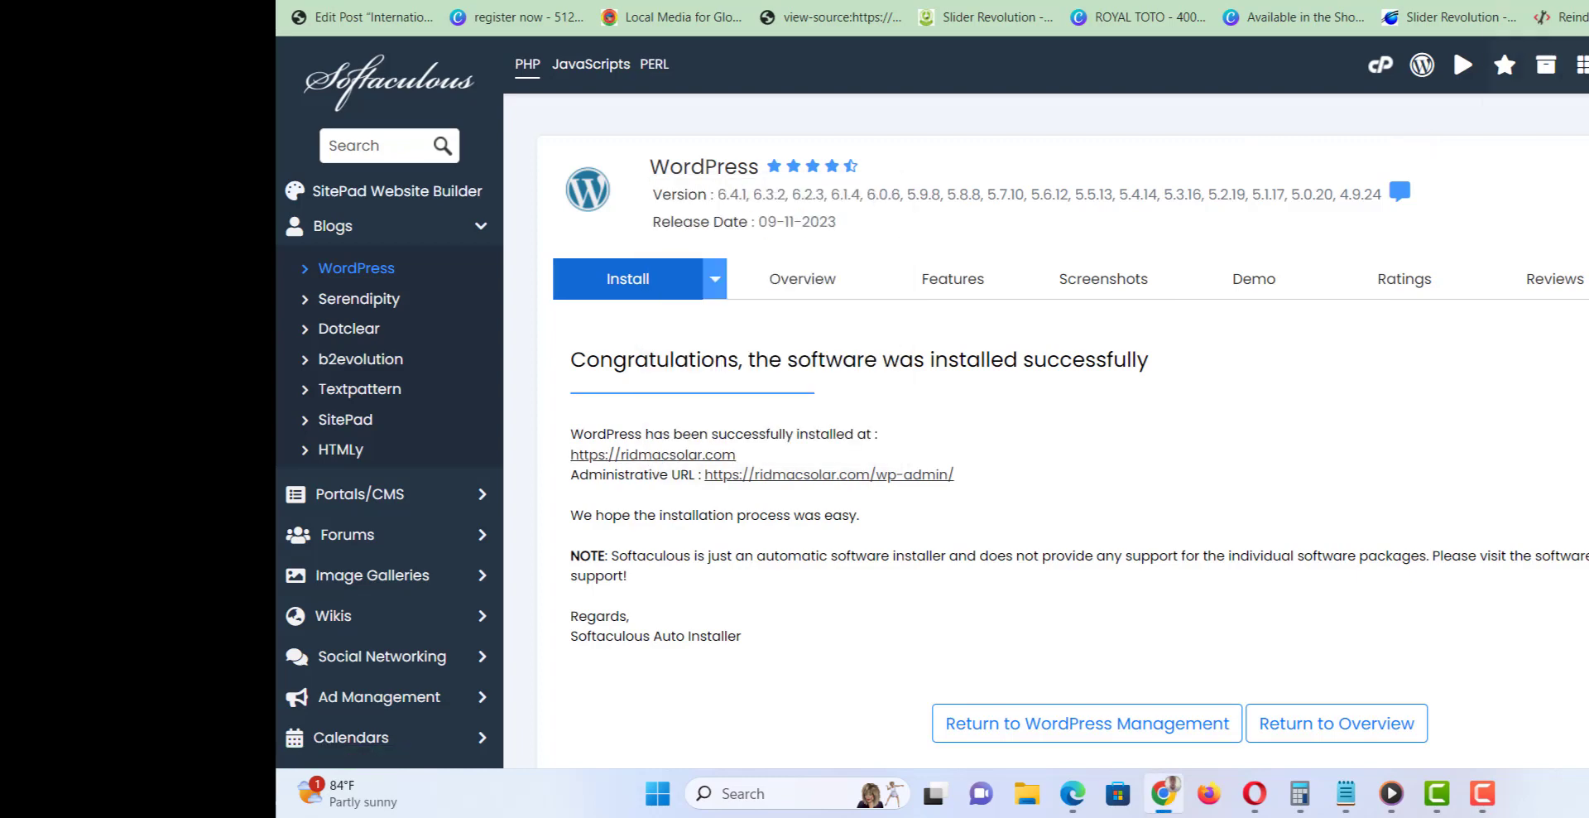
Browse the new RIDMAC SOLAR homepage, briefly checking the Softaculous success tab.
click(1540, 2)
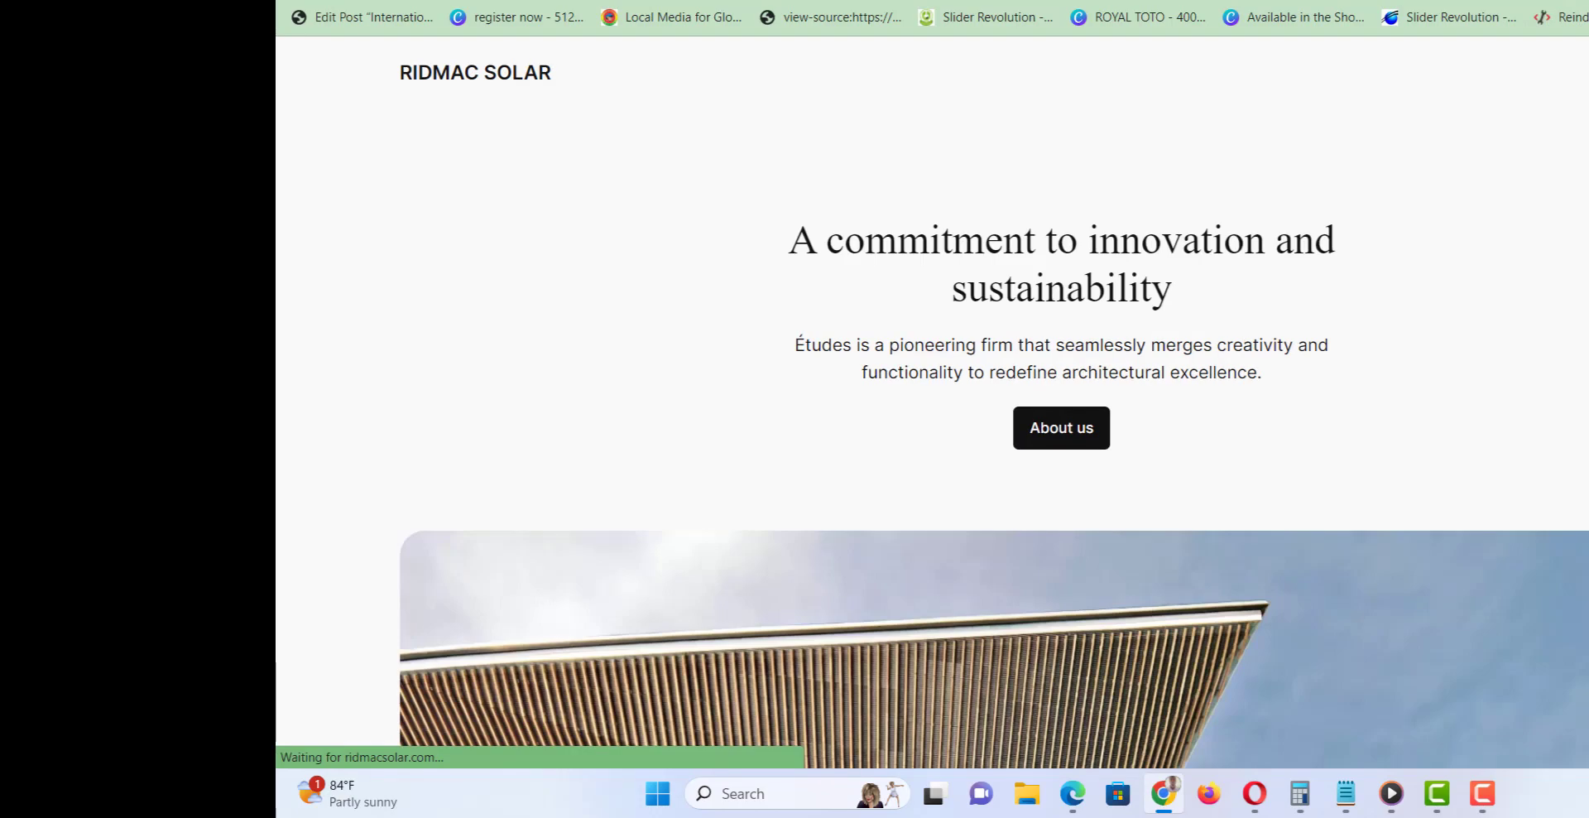
scroll(993, 402, down, 10)
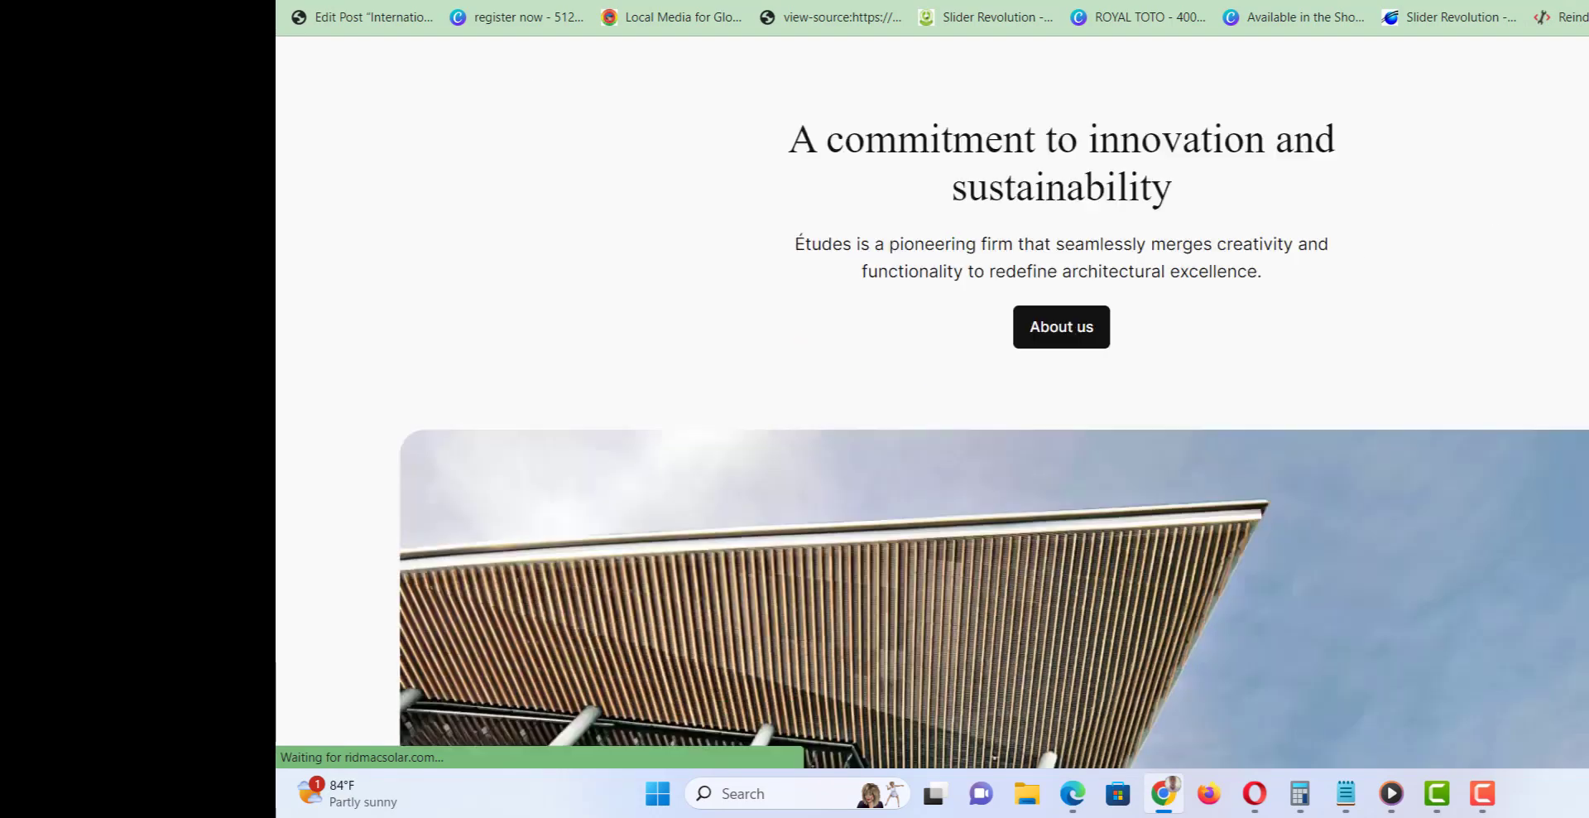
scroll(993, 401, down, 5)
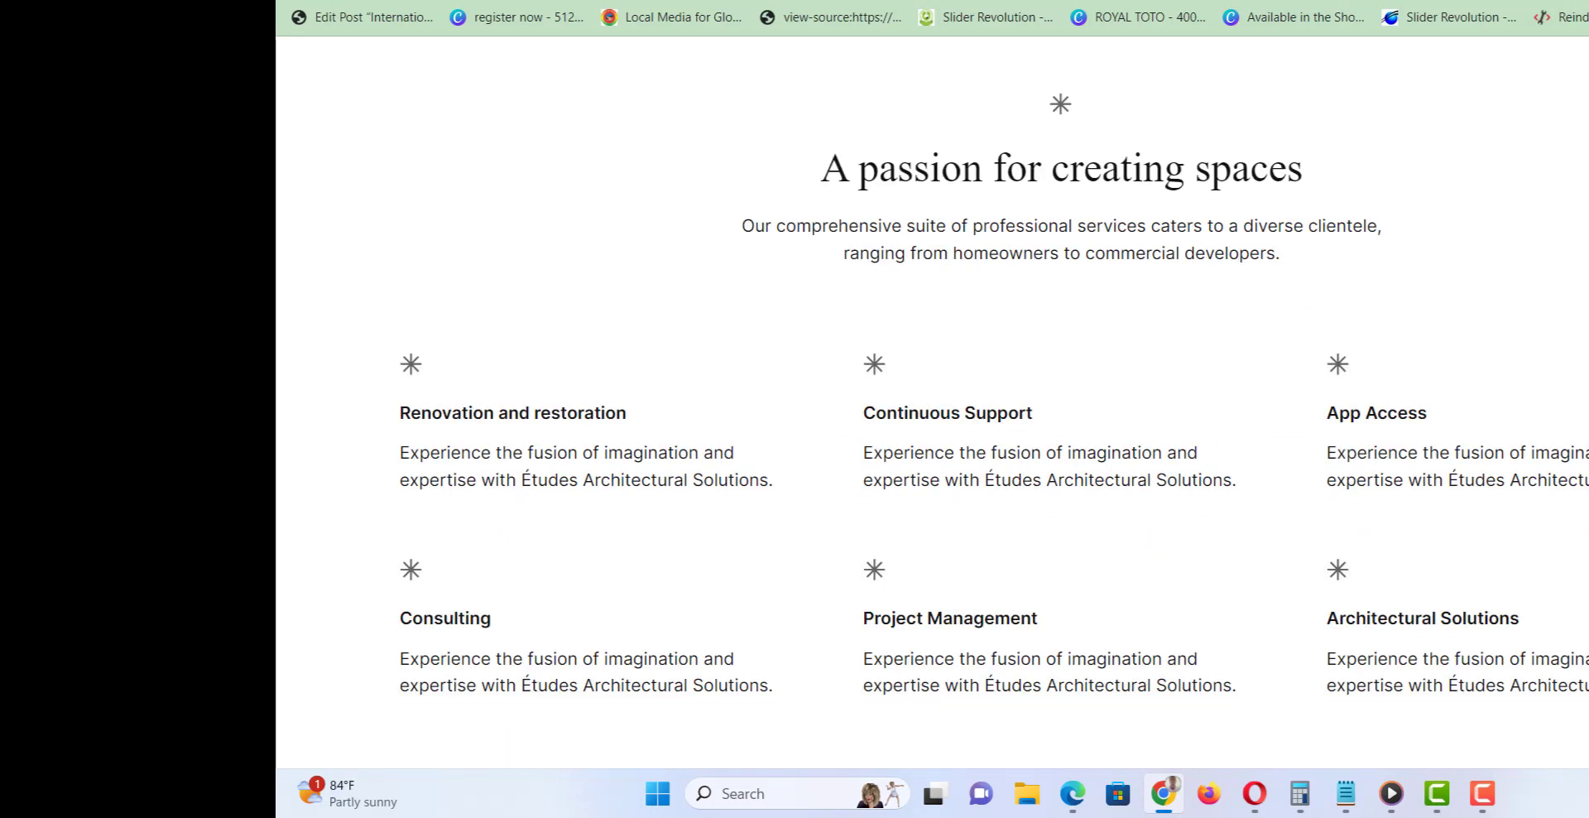
scroll(993, 401, up, 5)
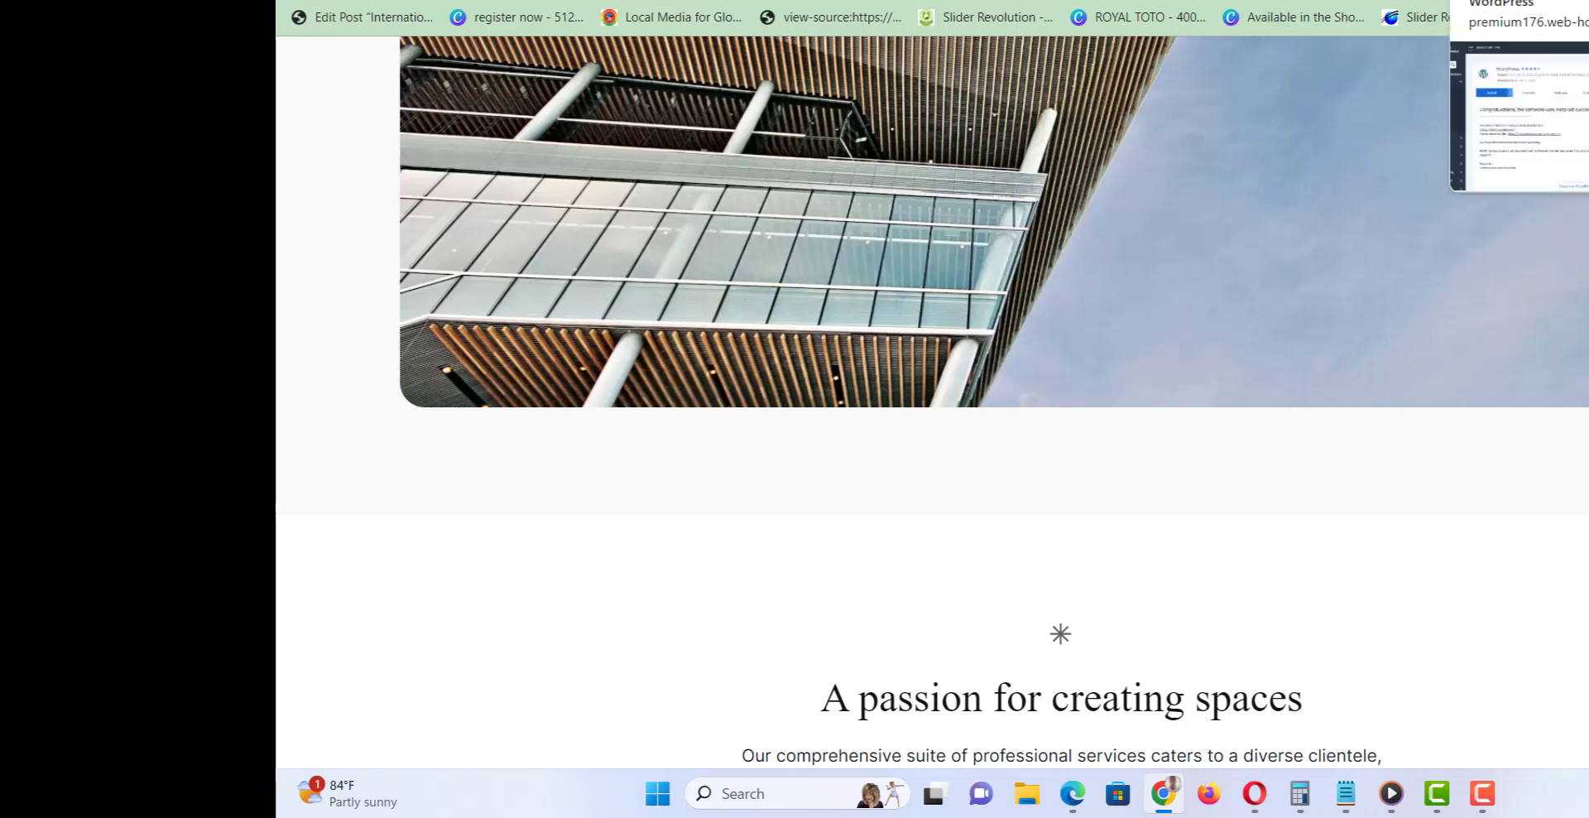
click(1494, 1)
click(1494, 1)
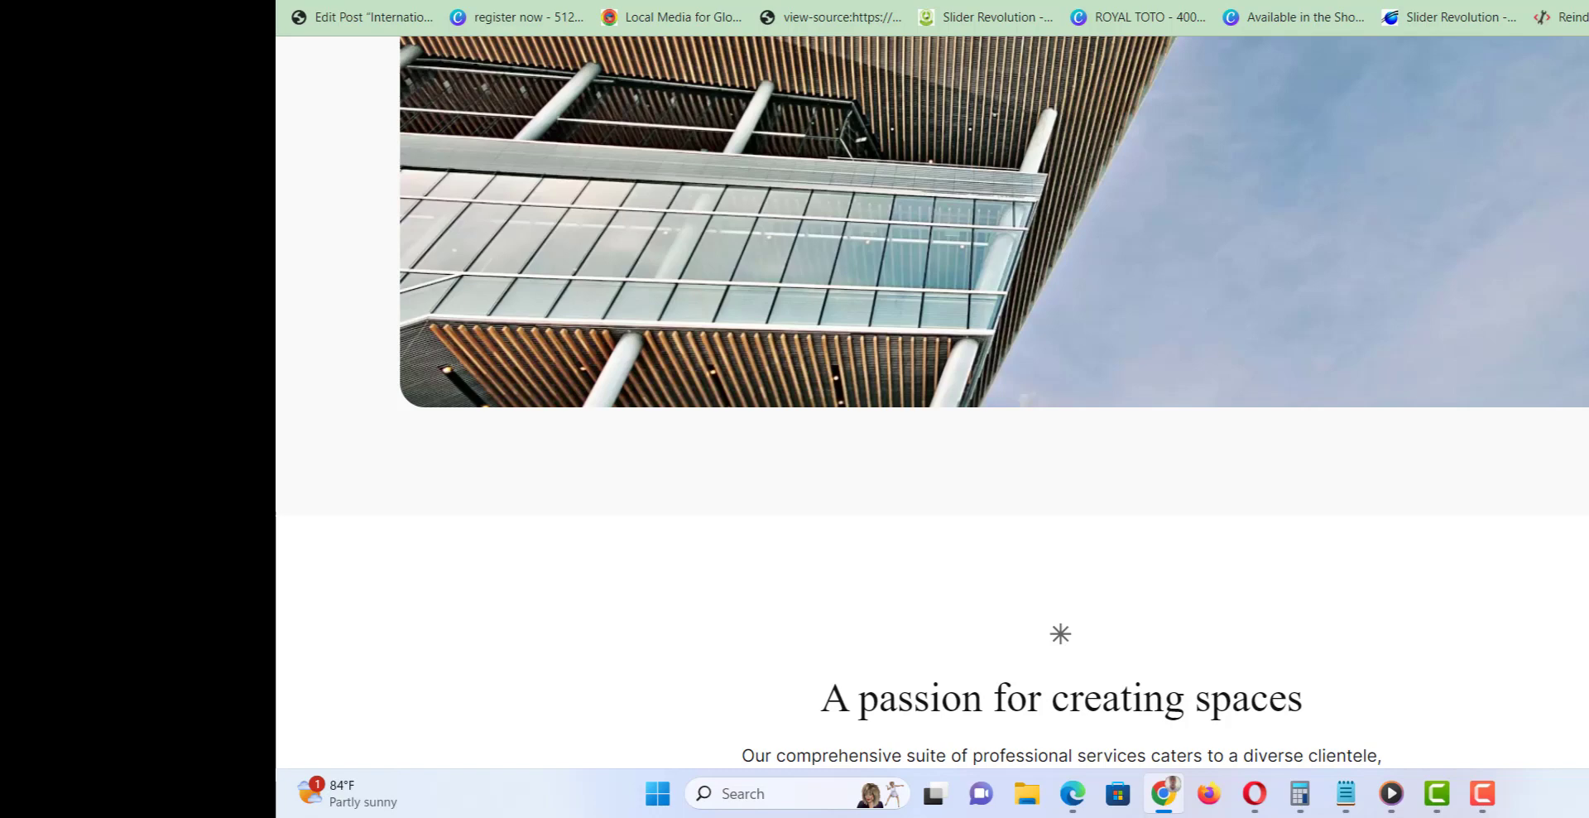
Go to ridmacsolar.com/wp-admin to load the admin login page.
text(https://ridmacsolar.com/)
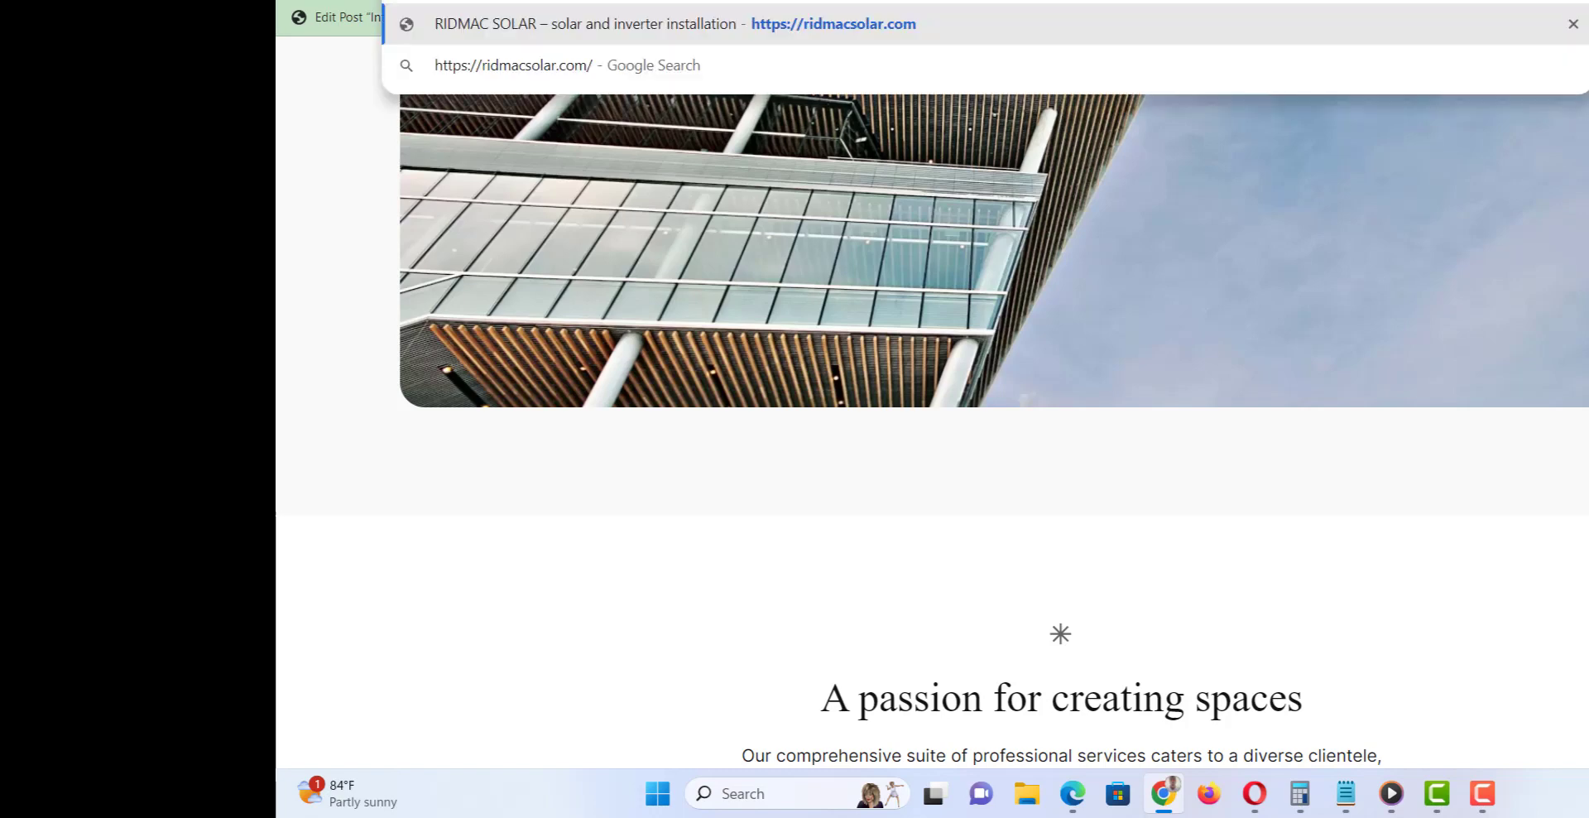
text(wp-a)
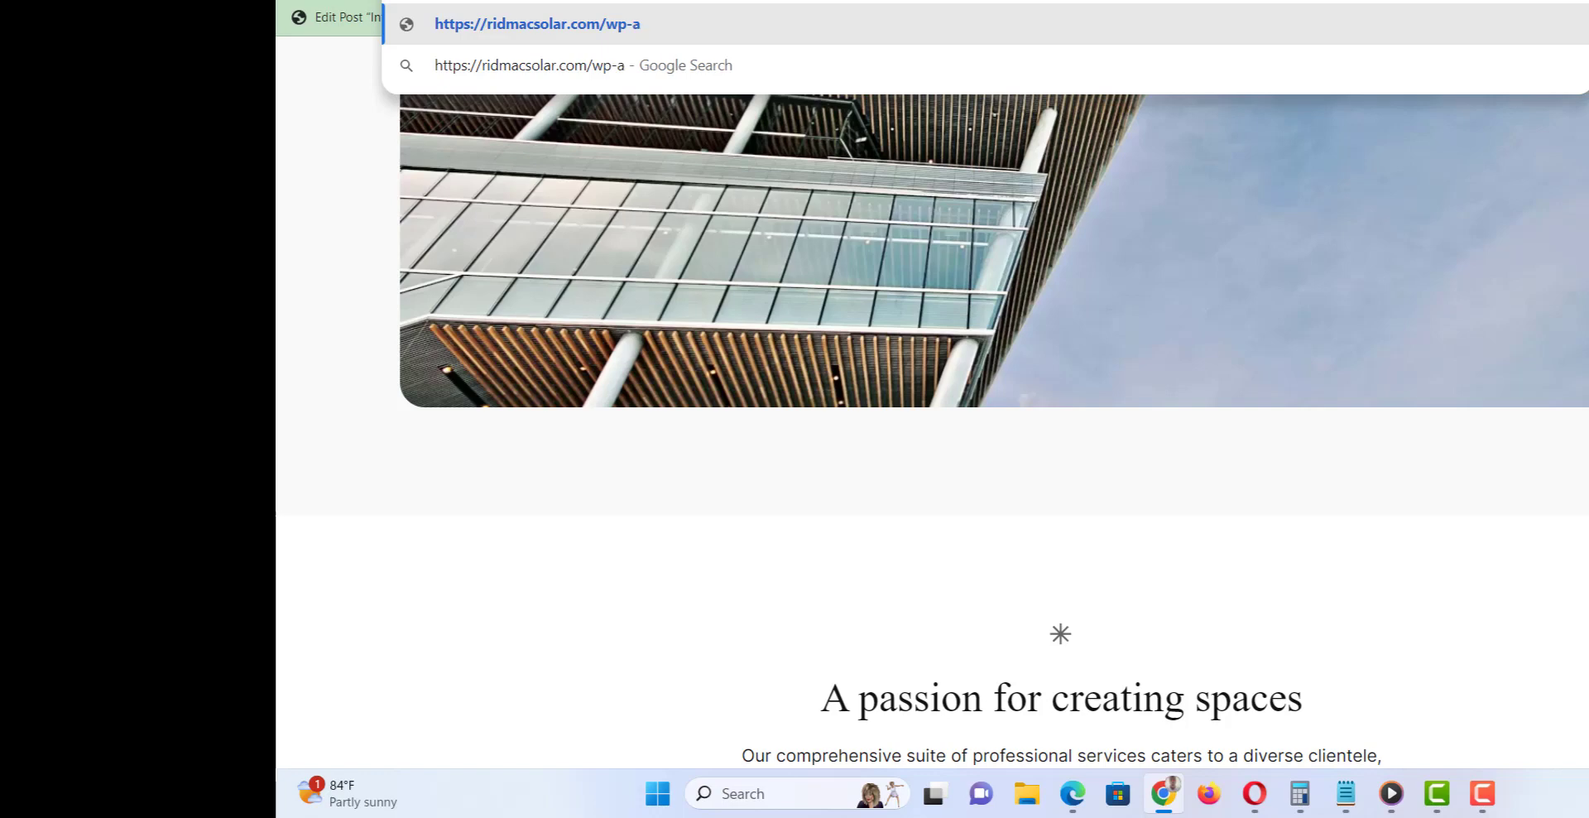
text(dmin)
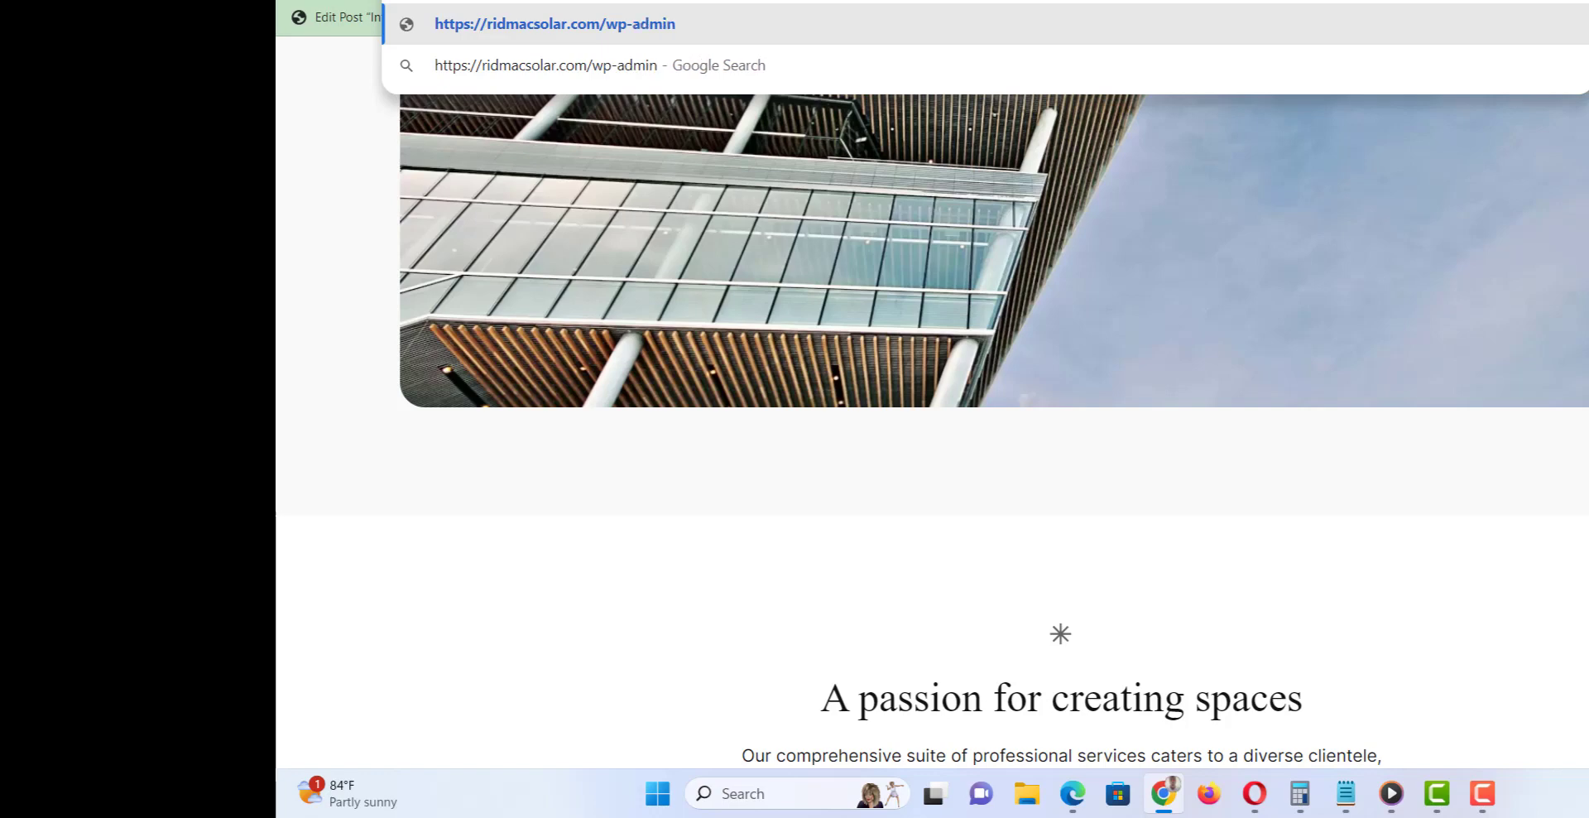
key(Return)
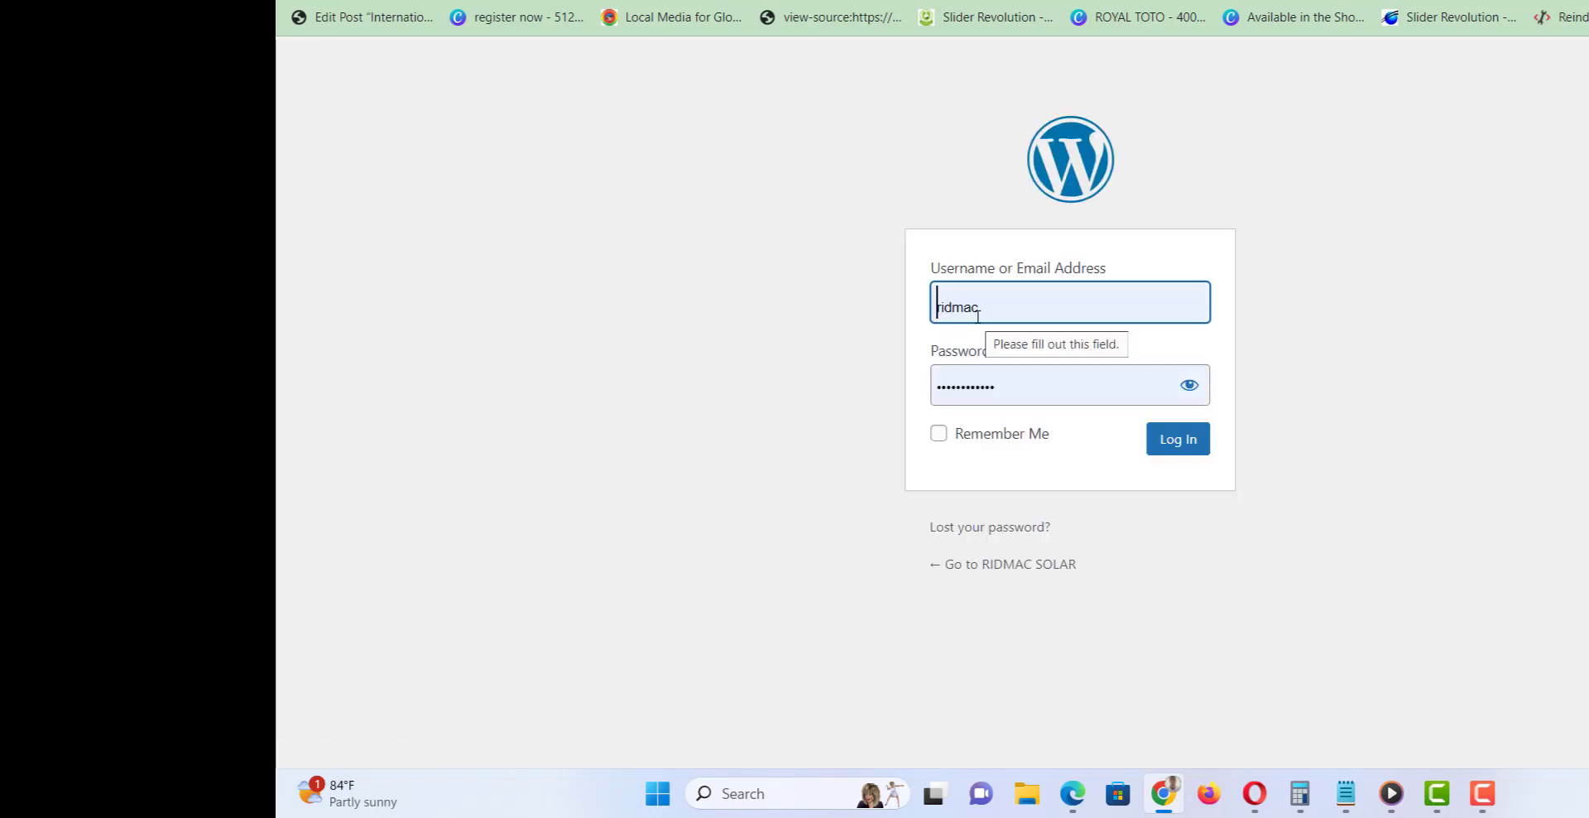
Log in as admin with the saved password to reach the Dashboard.
key(ctrl+a)
key(BackSpace)
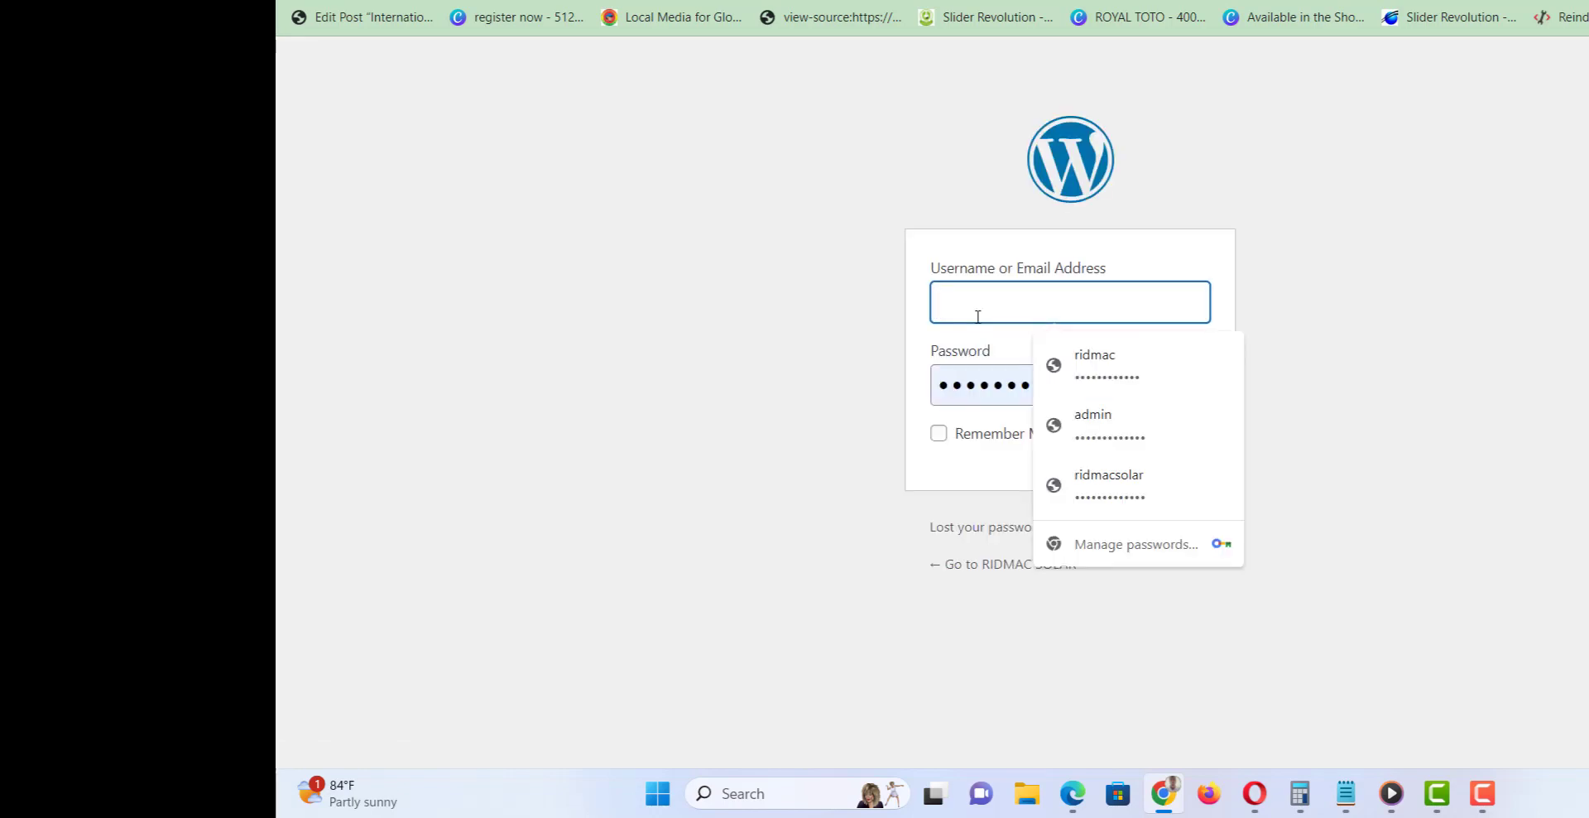
text(a)
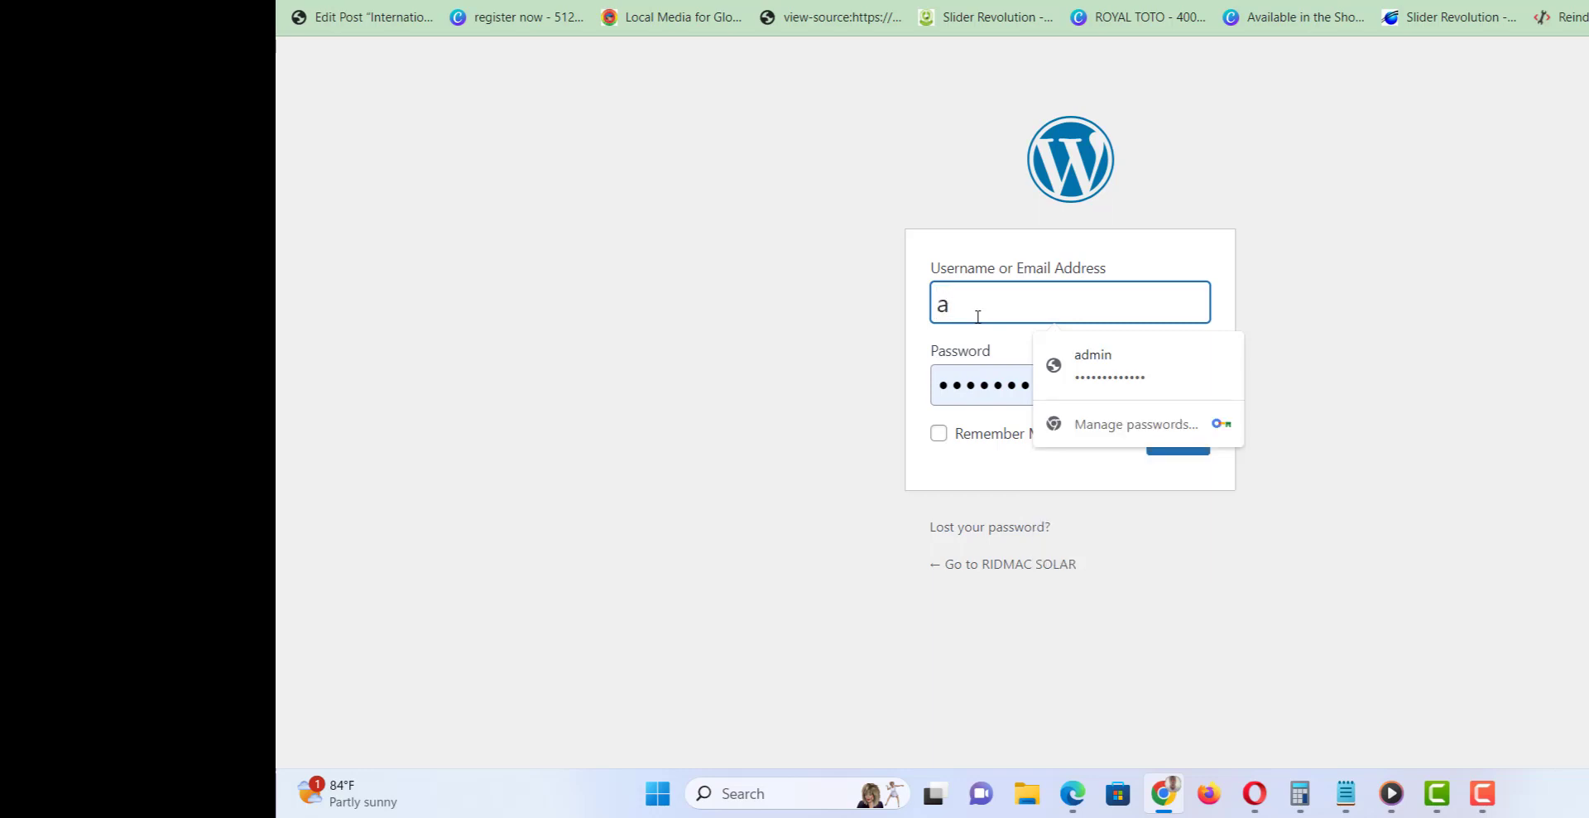
text(dmin)
key(Tab)
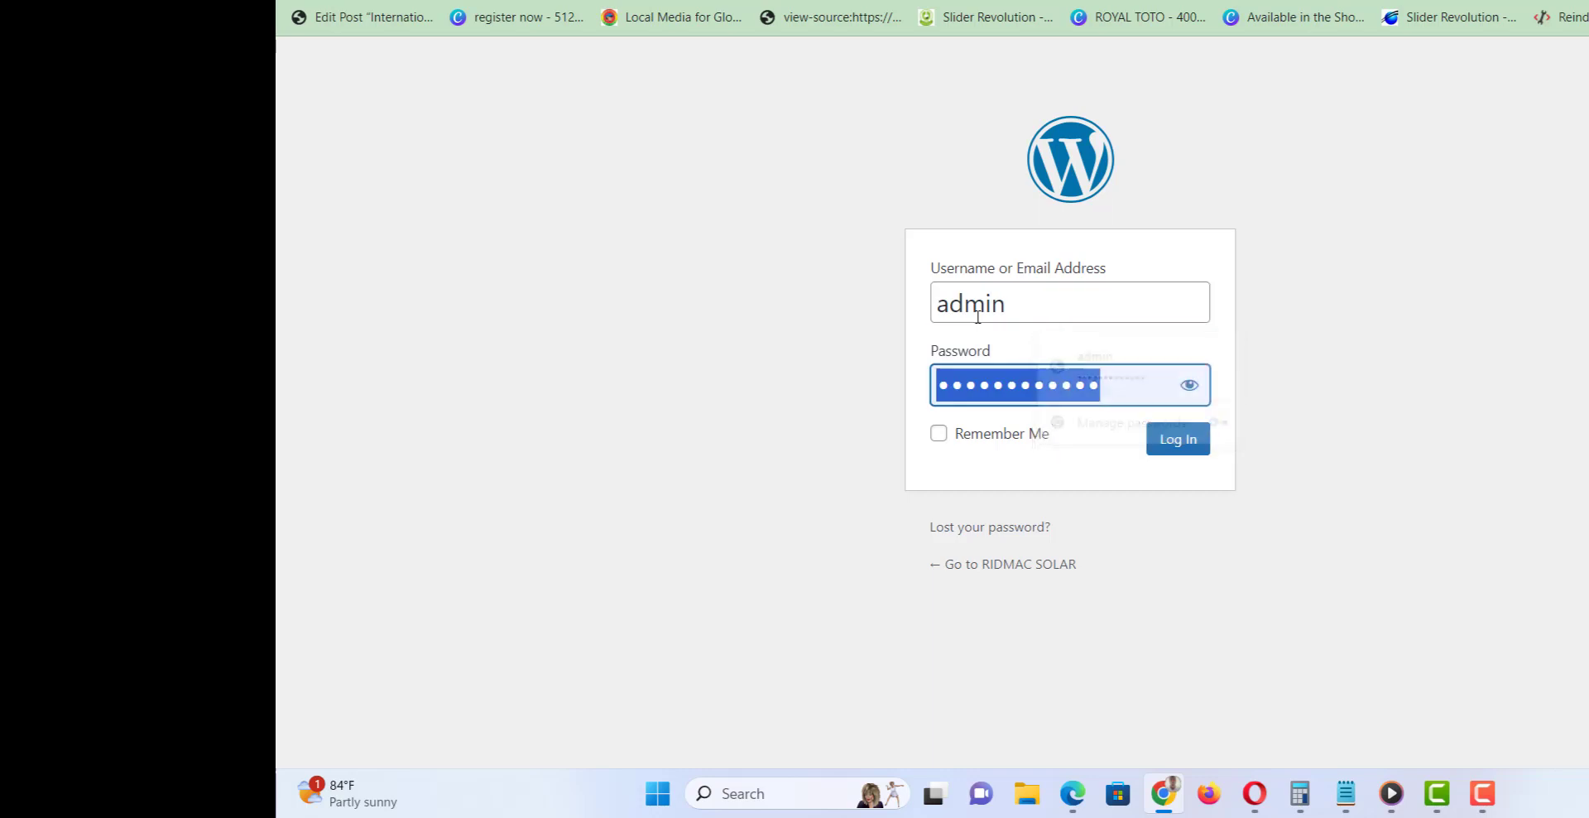
key(ctrl+v)
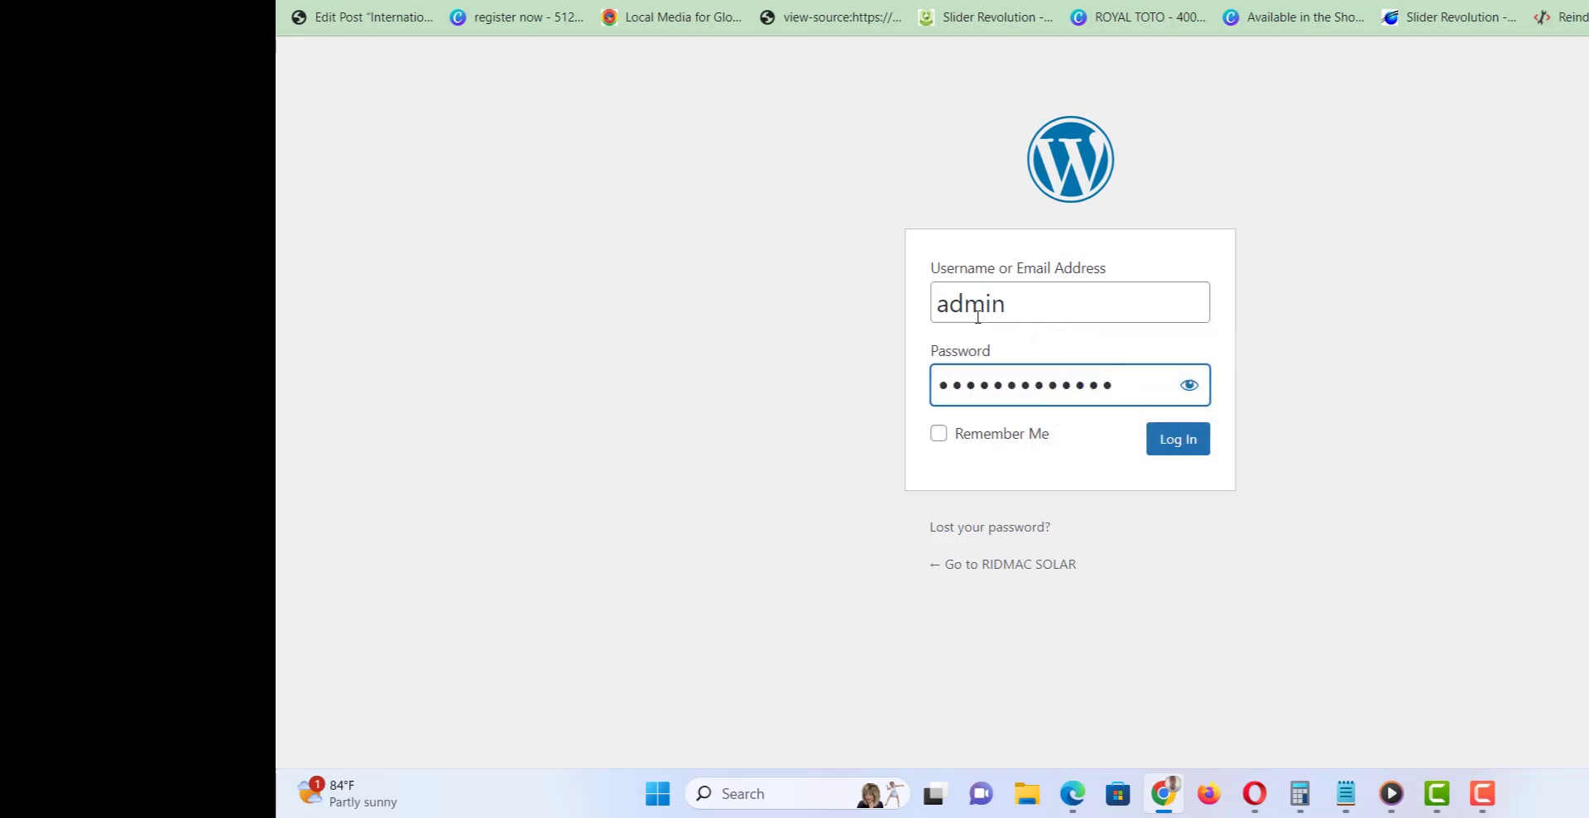
click(1156, 439)
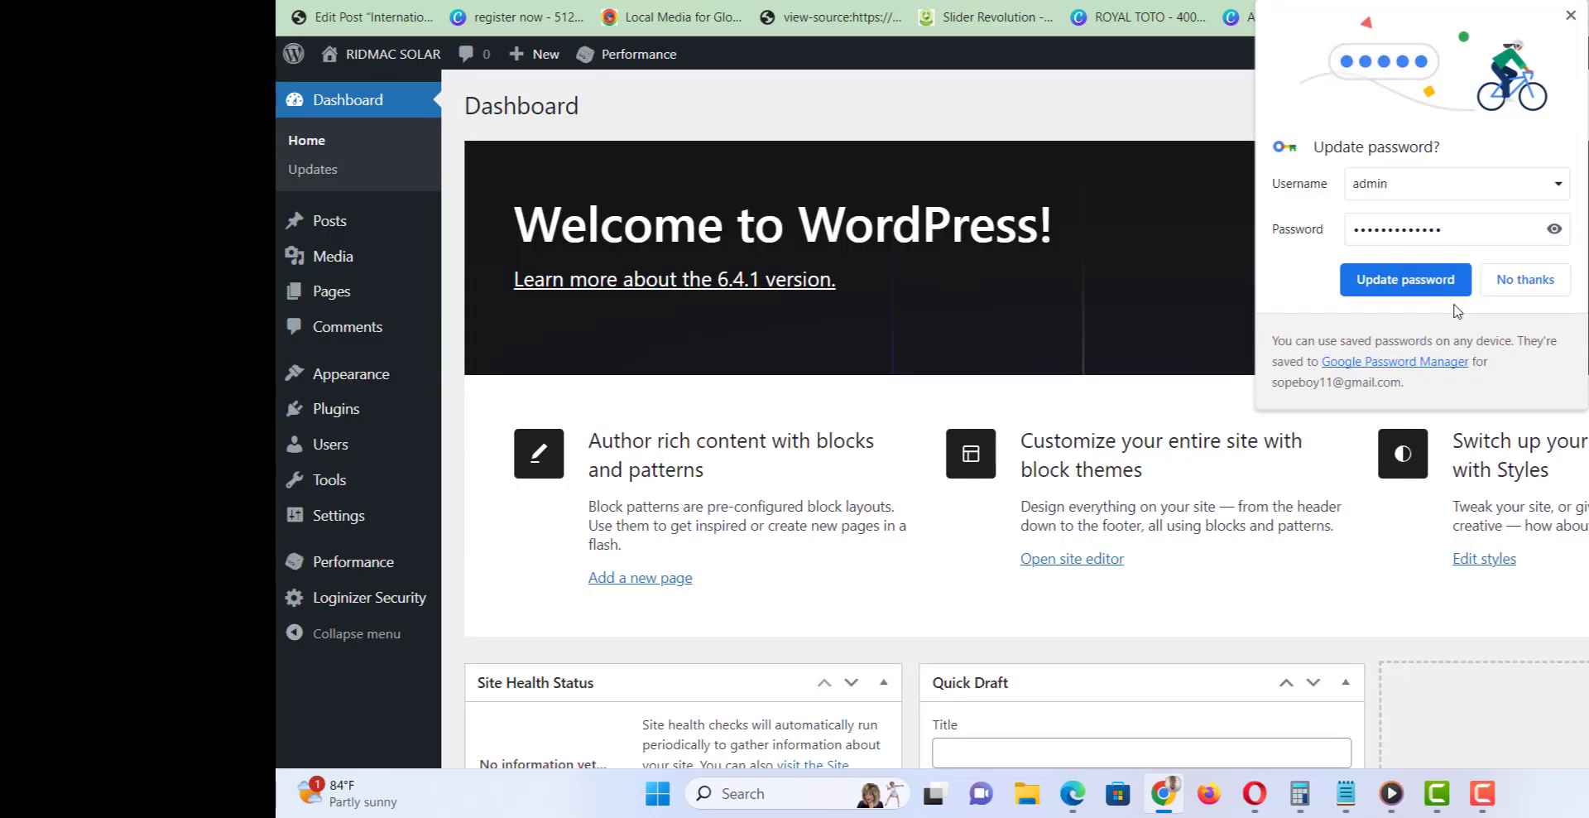
Dismiss Chrome's password-update prompt and bring the cPanel browser window to the front.
click(1569, 15)
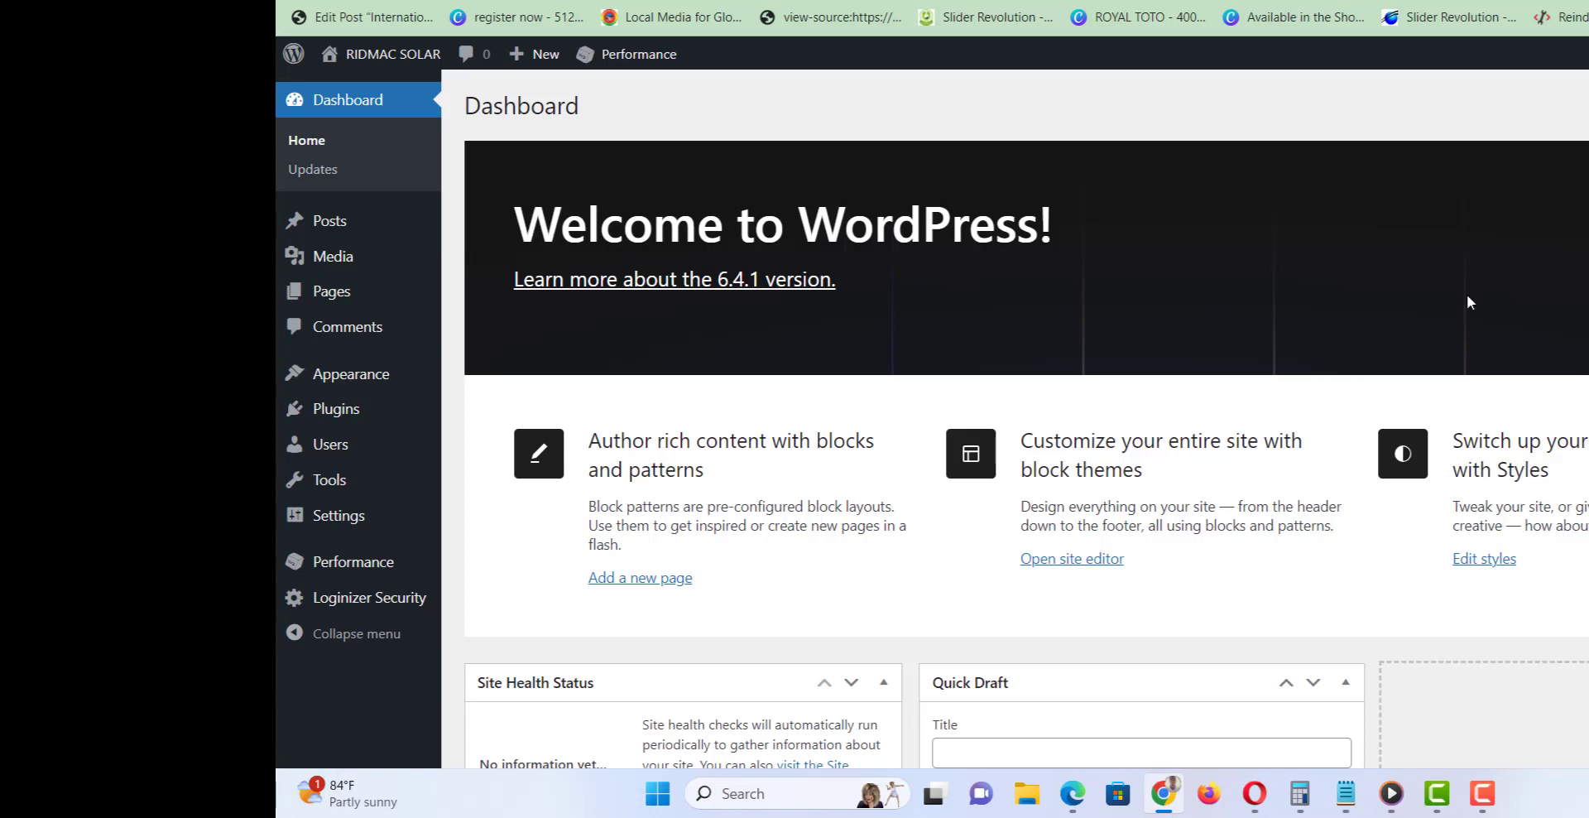
click(1489, 795)
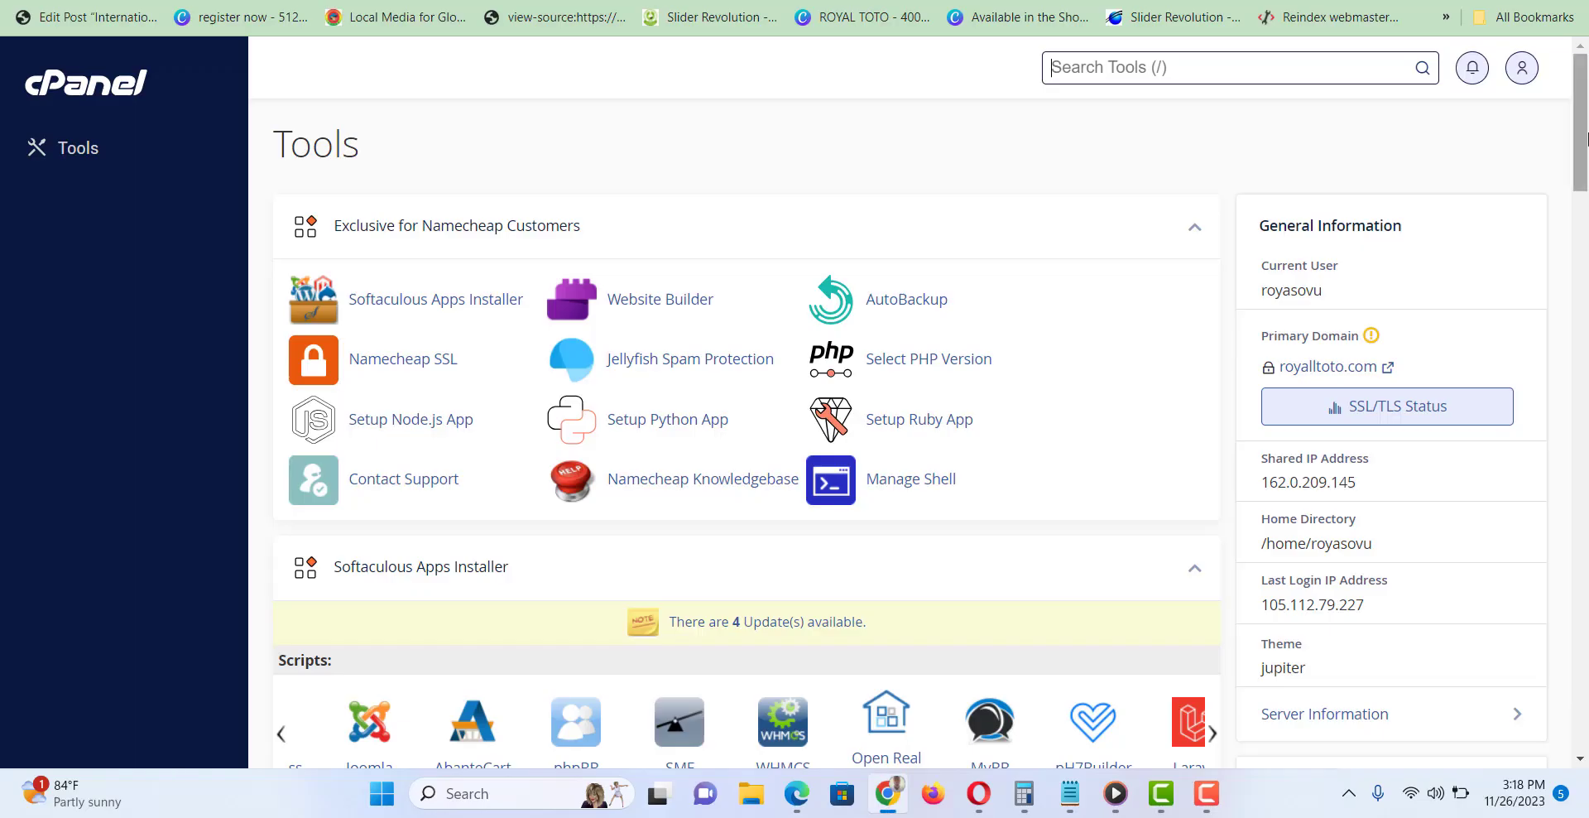
scroll(745, 414, down, 2)
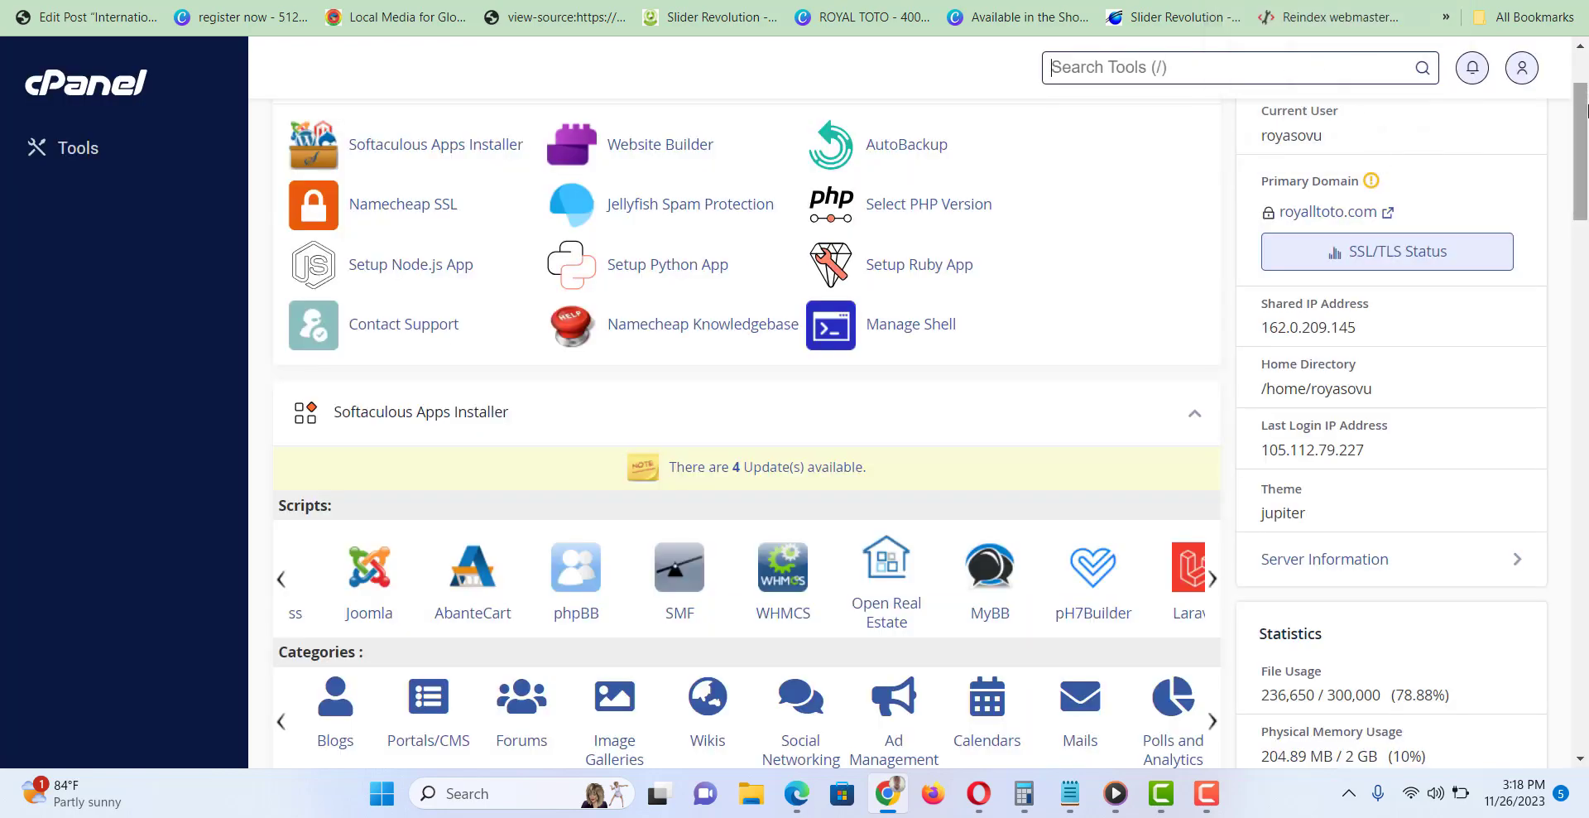
scroll(1586, 158, down, 3)
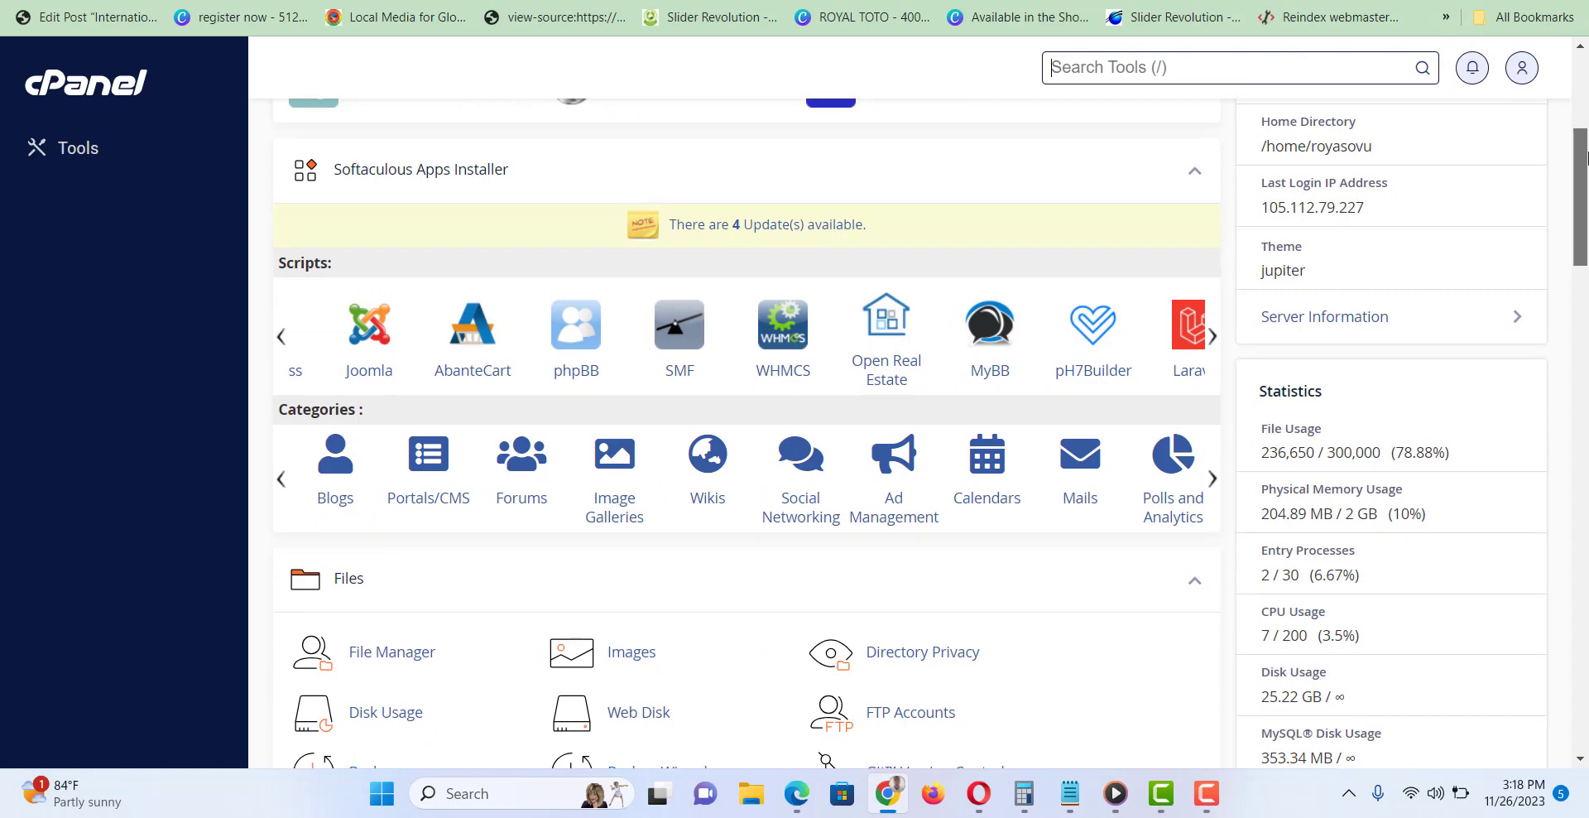
drag(1586, 158, 1586, 105)
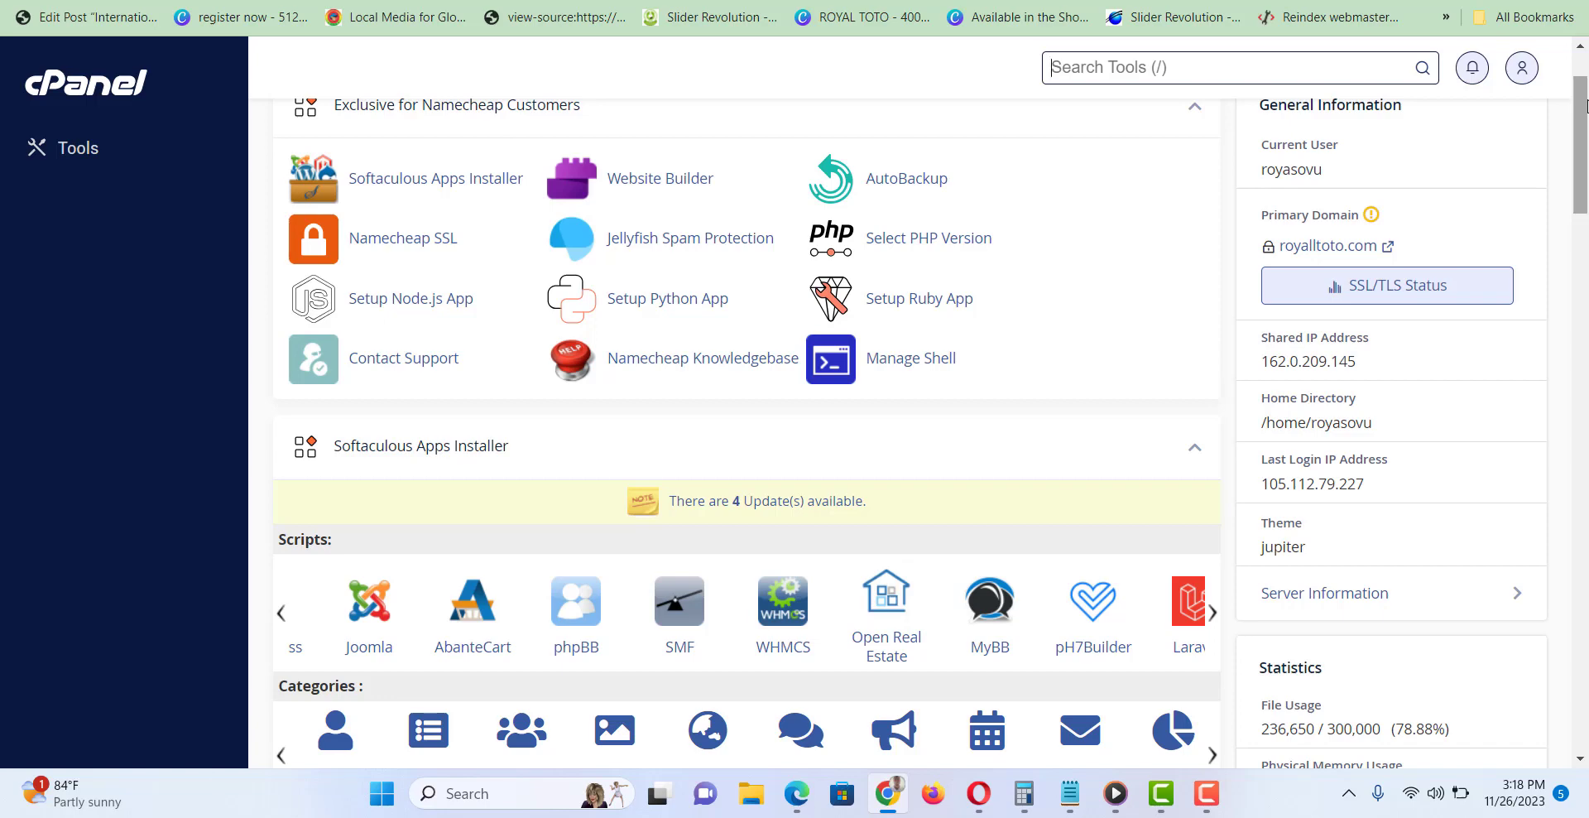
drag(1586, 105, 1586, 238)
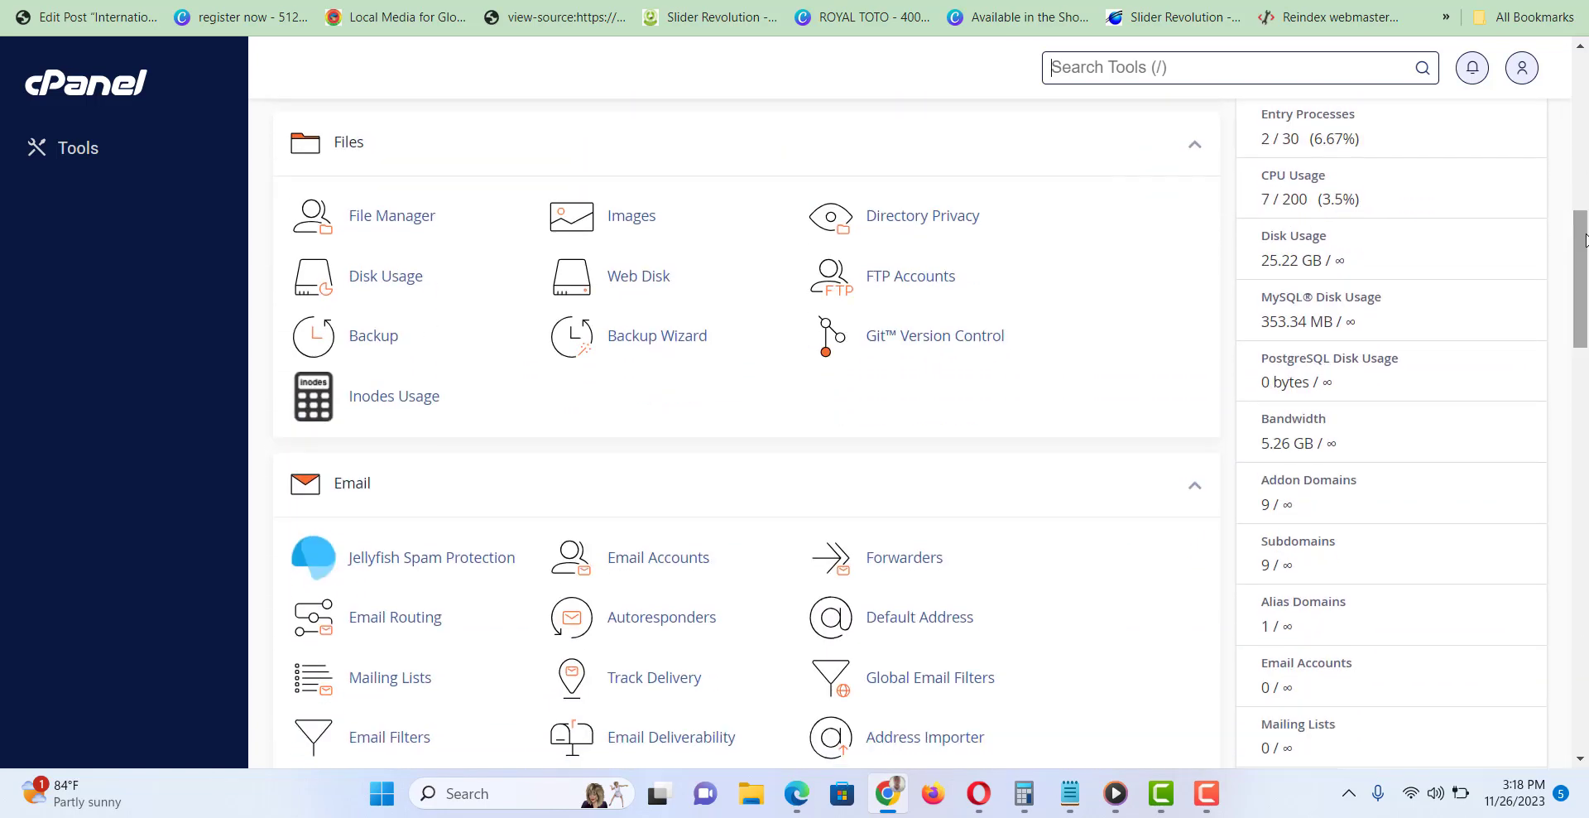
click(1206, 793)
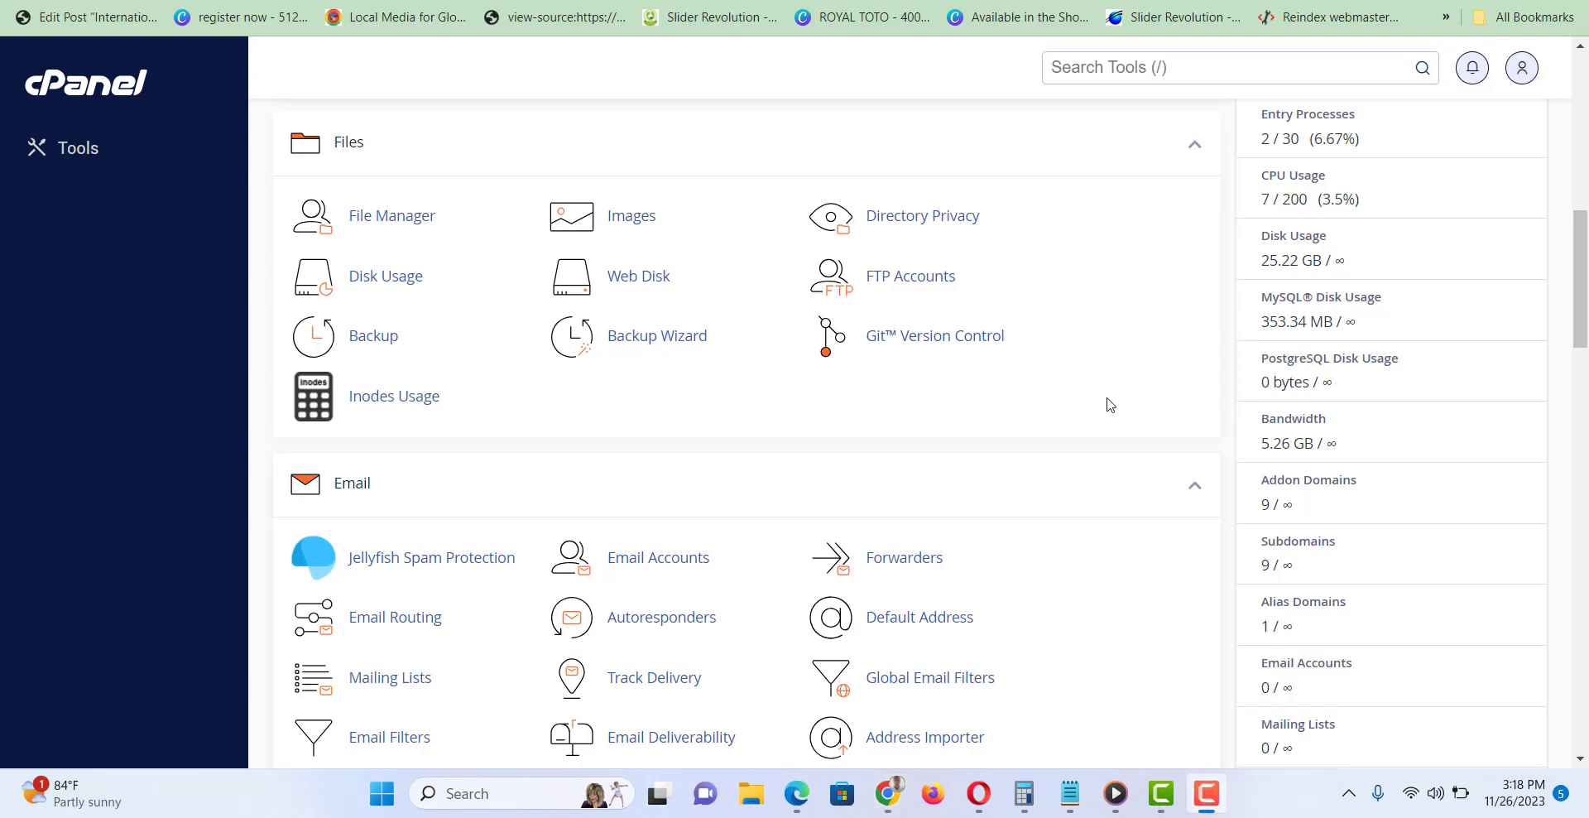